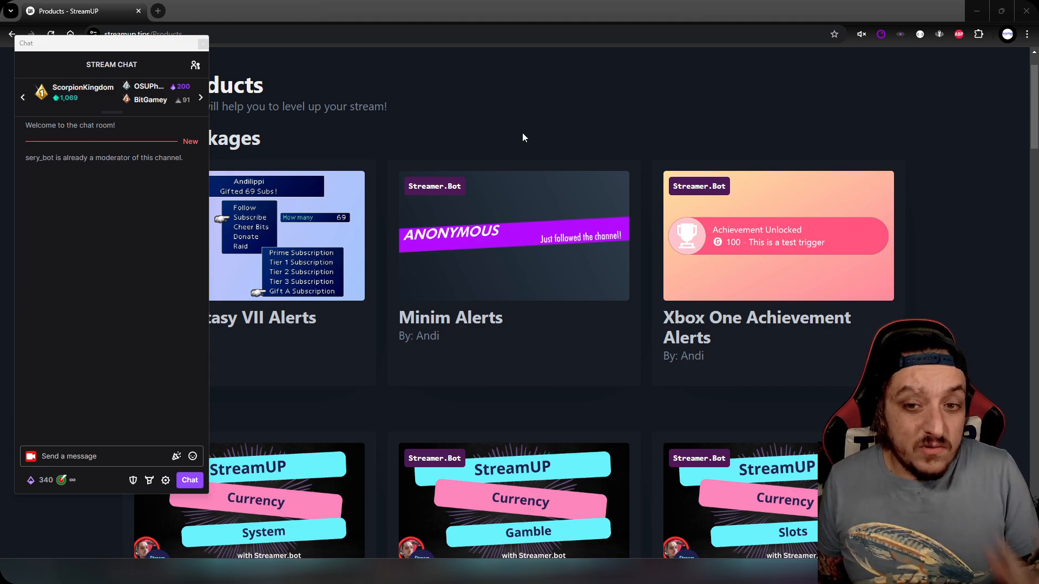
# Browse the StreamUP products, open the Freebies list, and view the Border Colour Changer page down to its Streamer.bot import code
pyautogui.scroll(-9, 522, 135)
pyautogui.scroll(-10, 523, 135)
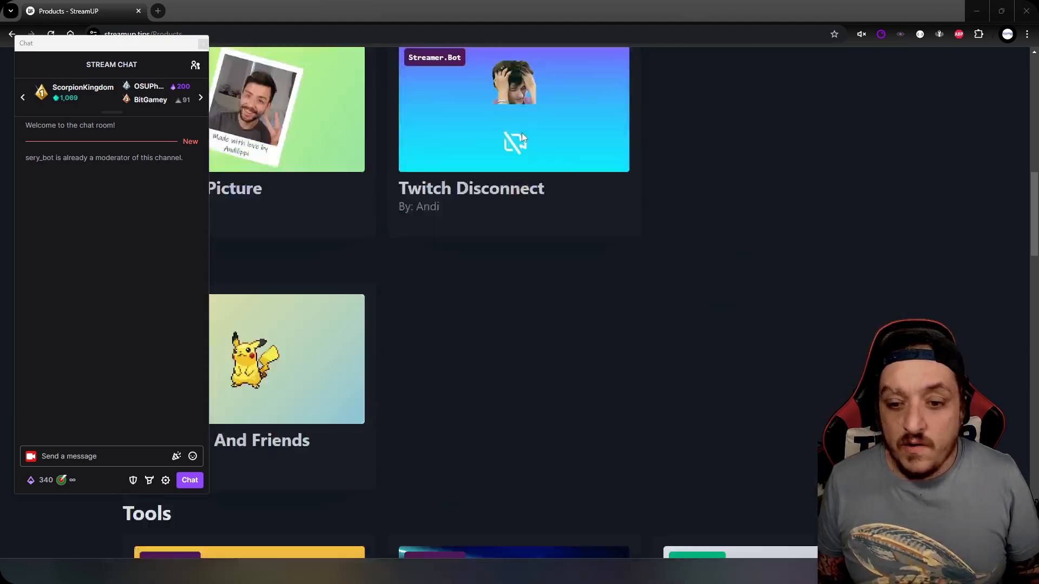
pyautogui.scroll(-2, 520, 146)
pyautogui.scroll(-10, 519, 146)
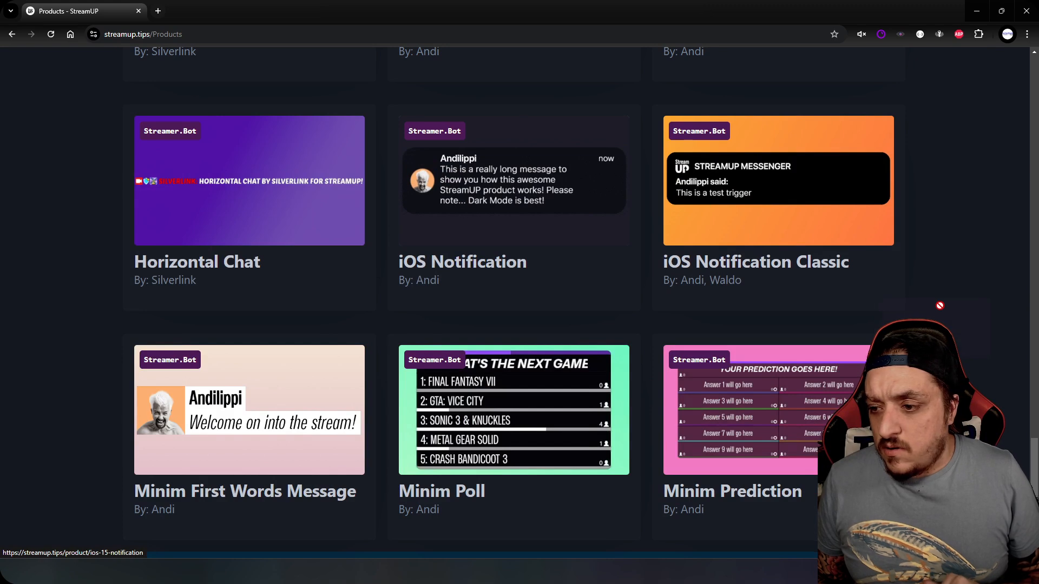
pyautogui.scroll(-3, 923, 287)
pyautogui.scroll(1, 561, 469)
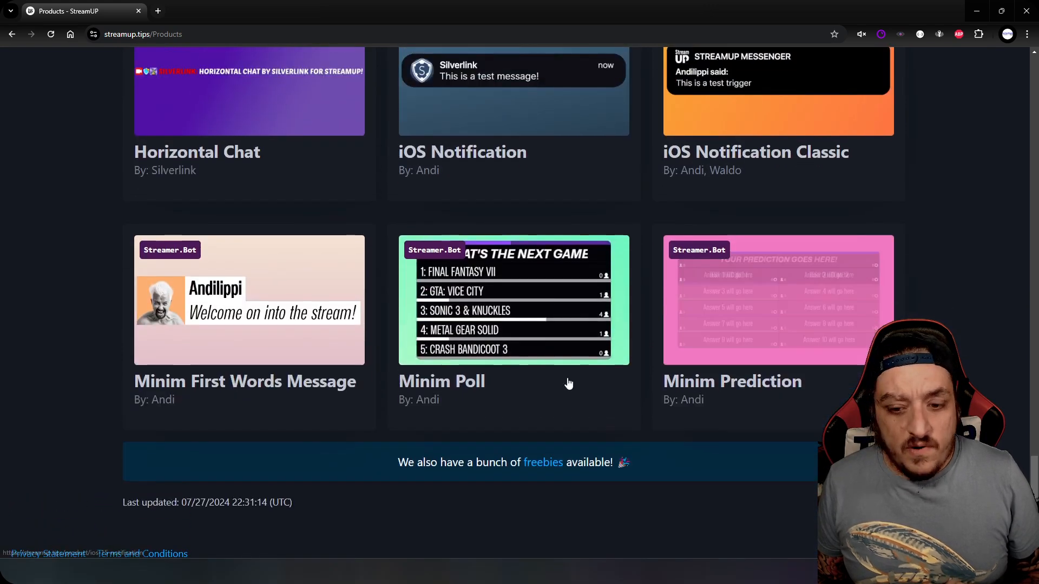
pyautogui.click(559, 464)
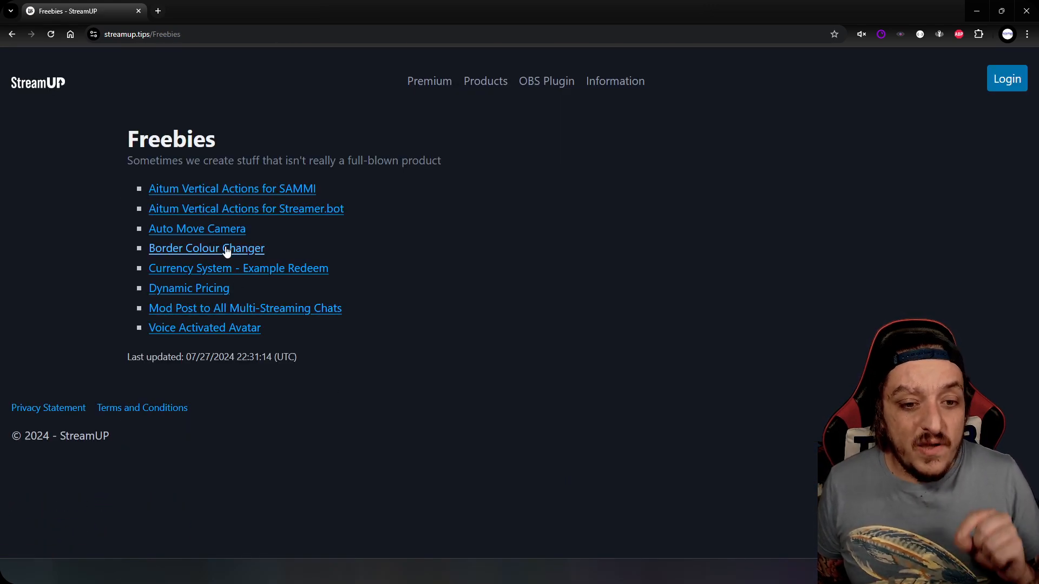
pyautogui.click(226, 249)
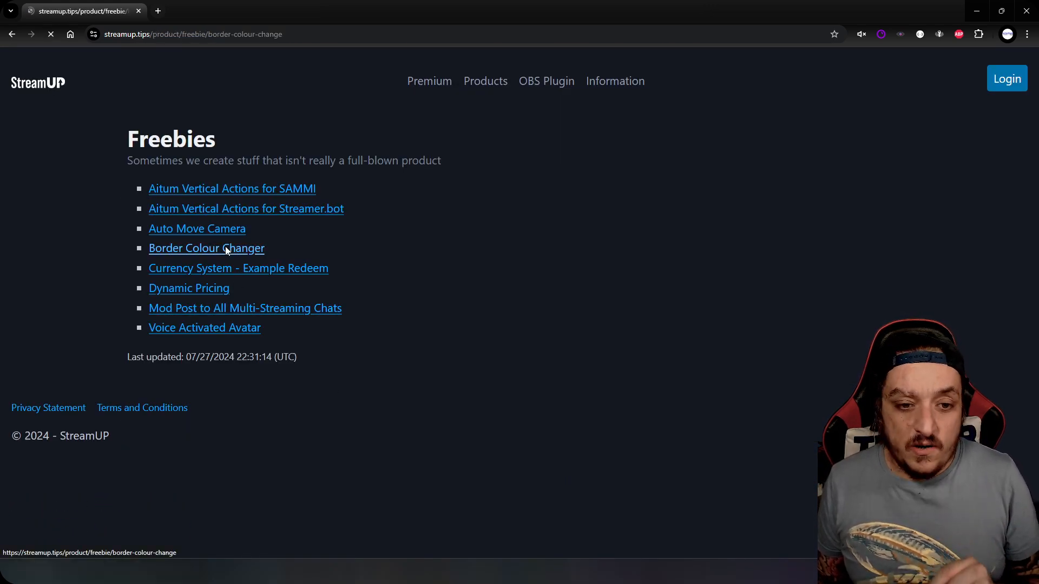
pyautogui.scroll(-3, 339, 271)
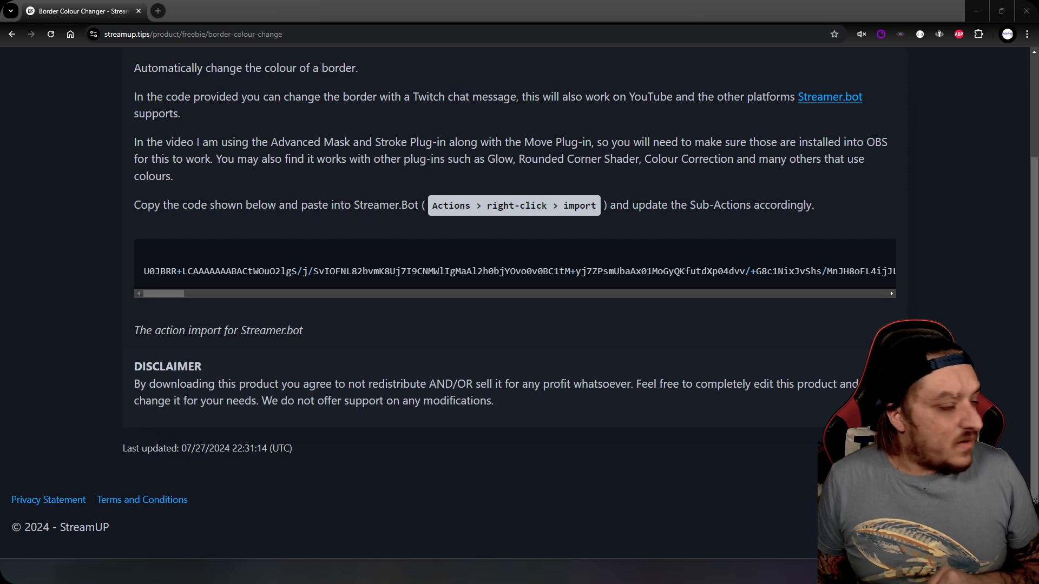
# Close the browser tab, show the triggers and sub-actions of Change Border Colour • Example Usage in Streamer.bot, and move its window away
pyautogui.click(135, 22)
pyautogui.click(138, 10)
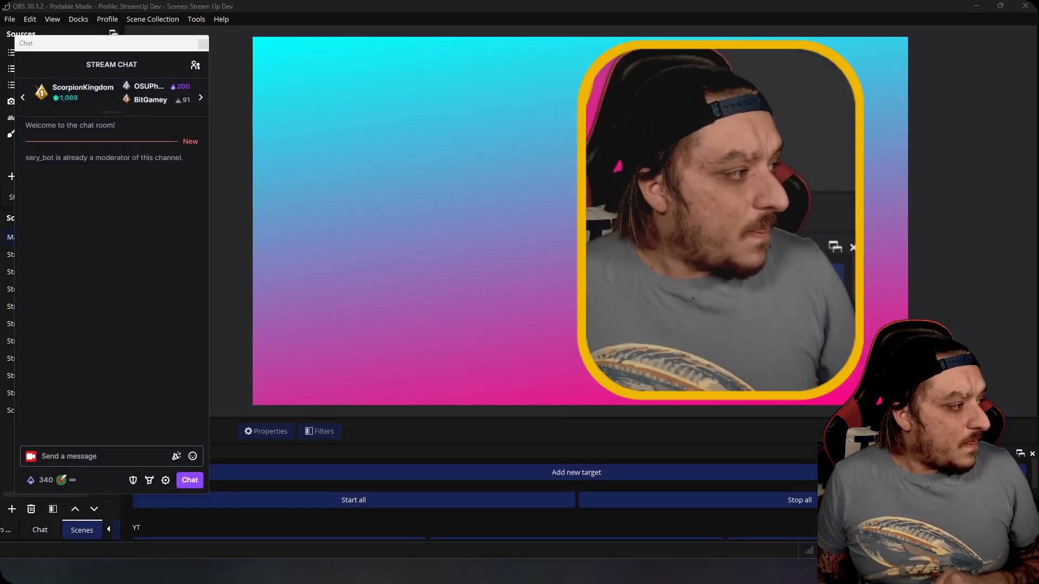
pyautogui.hotkey('alt', 'Tab')
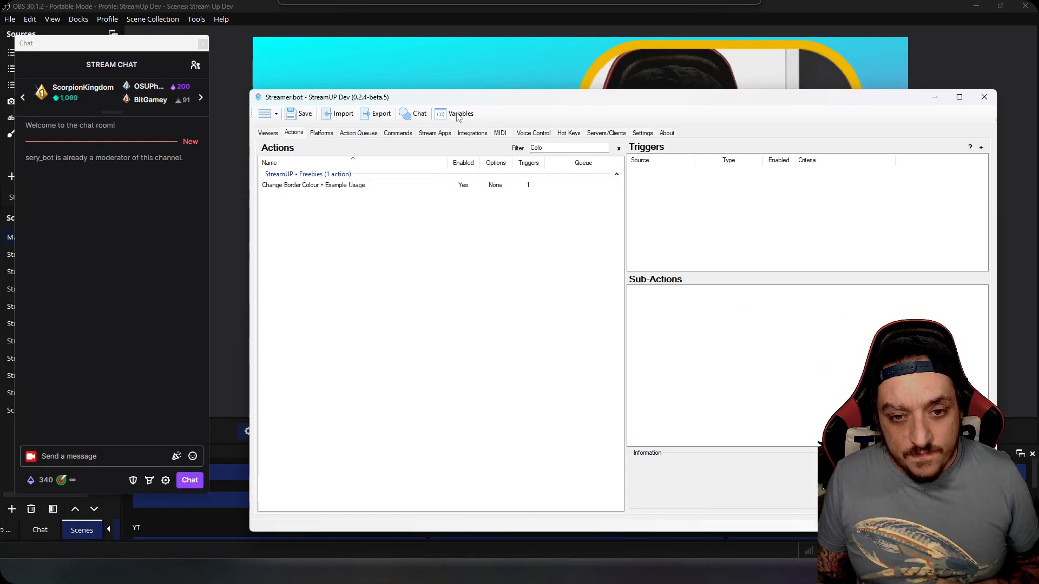
pyautogui.click(347, 185)
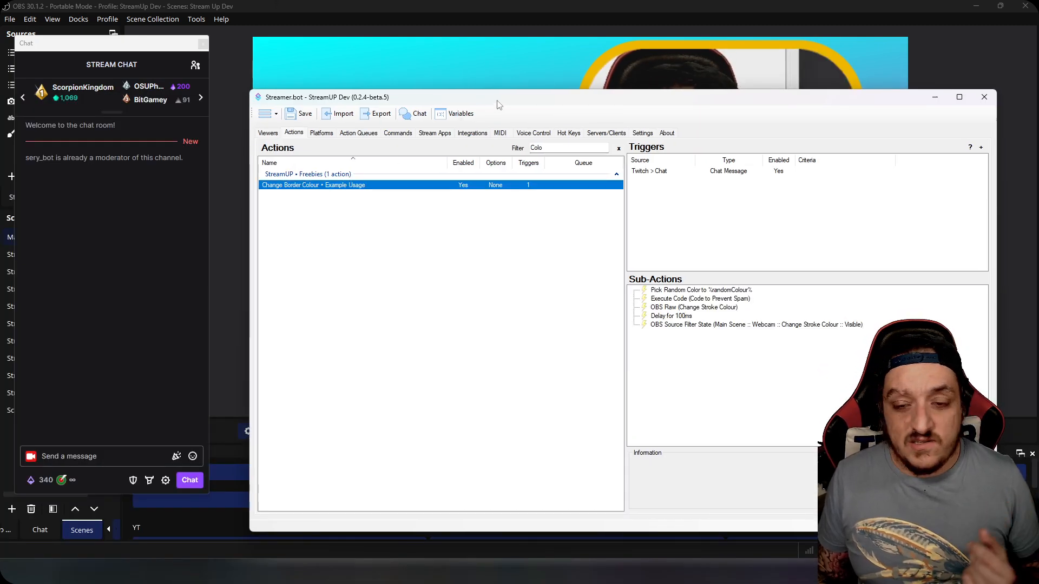
pyautogui.moveTo(499, 105); pyautogui.dragTo(0, 103)
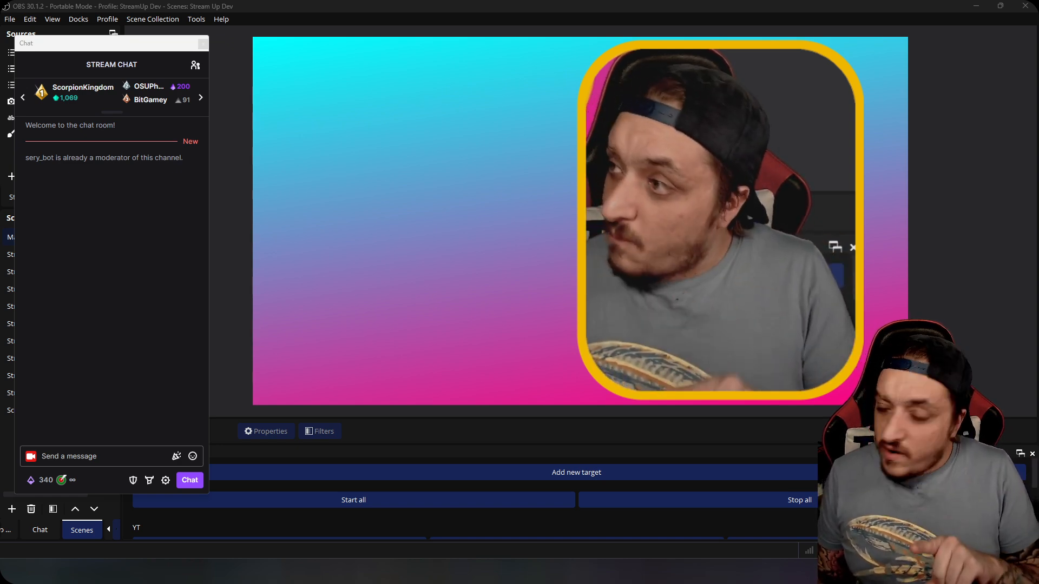
# Switch to OBS, open the filters of the Webcam source, and examine its Crop/Pad and Advanced Mask settings
pyautogui.click(260, 10)
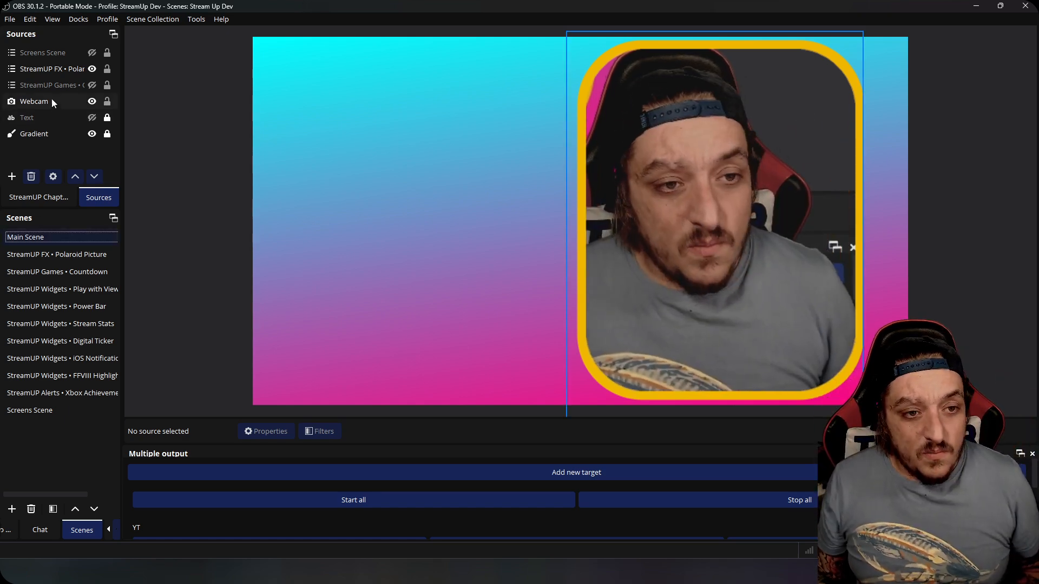
pyautogui.click(34, 102)
pyautogui.rightClick(53, 103)
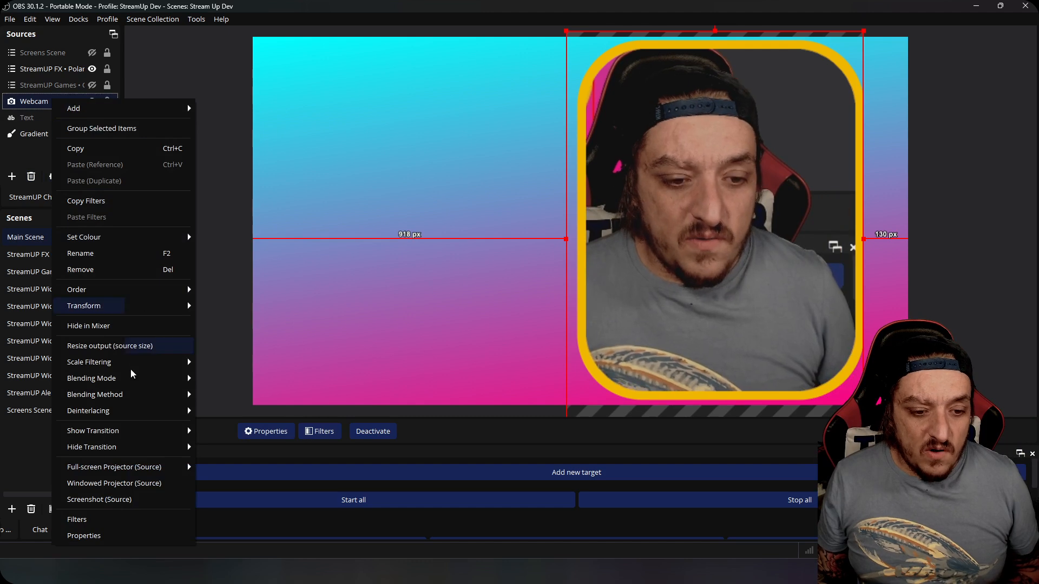
pyautogui.click(89, 518)
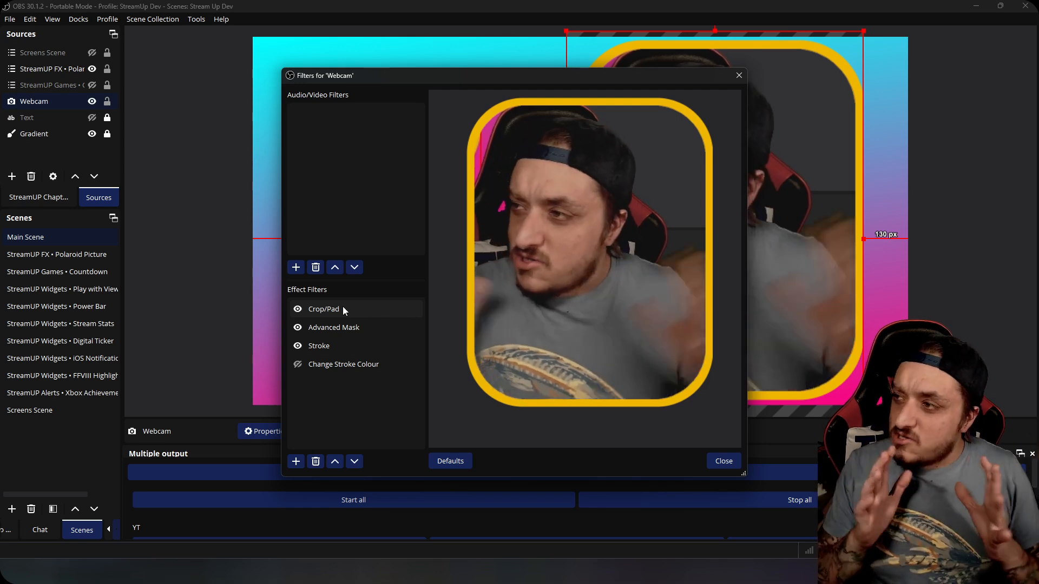
pyautogui.click(336, 327)
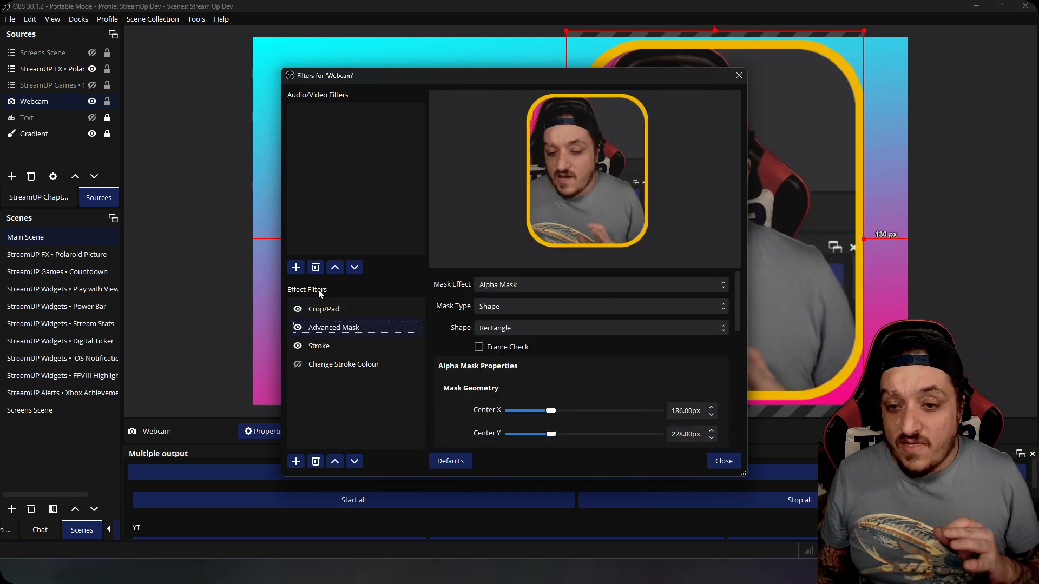
pyautogui.click(324, 311)
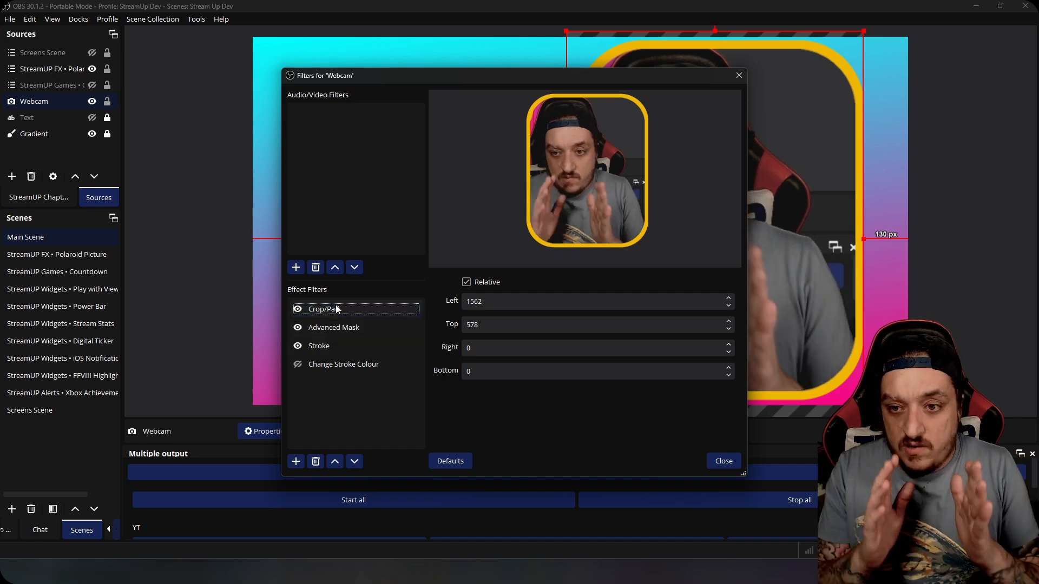
pyautogui.click(358, 328)
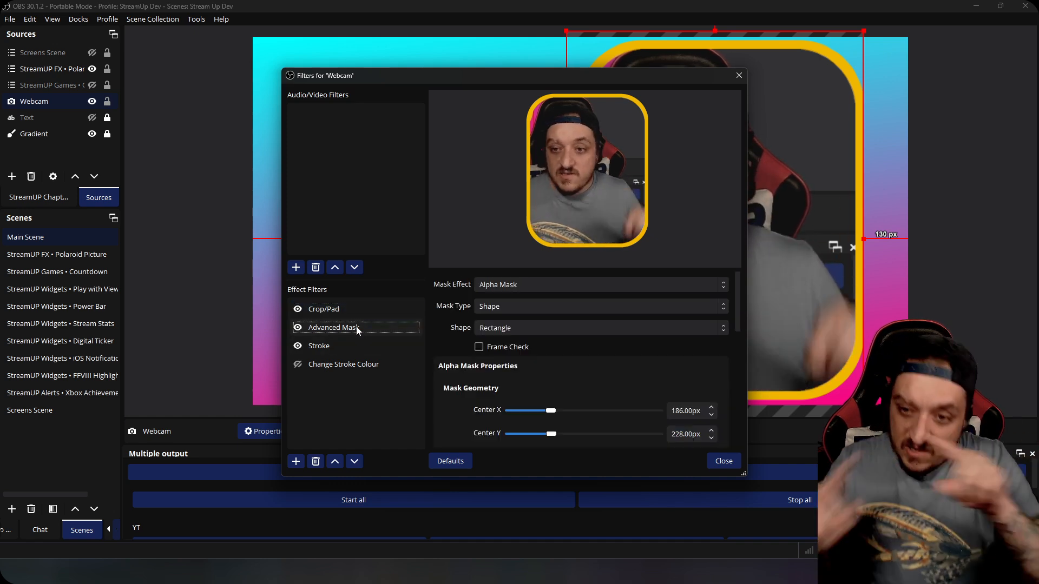
# Set the Offset of the Webcam's Stroke filter to 11
pyautogui.click(346, 345)
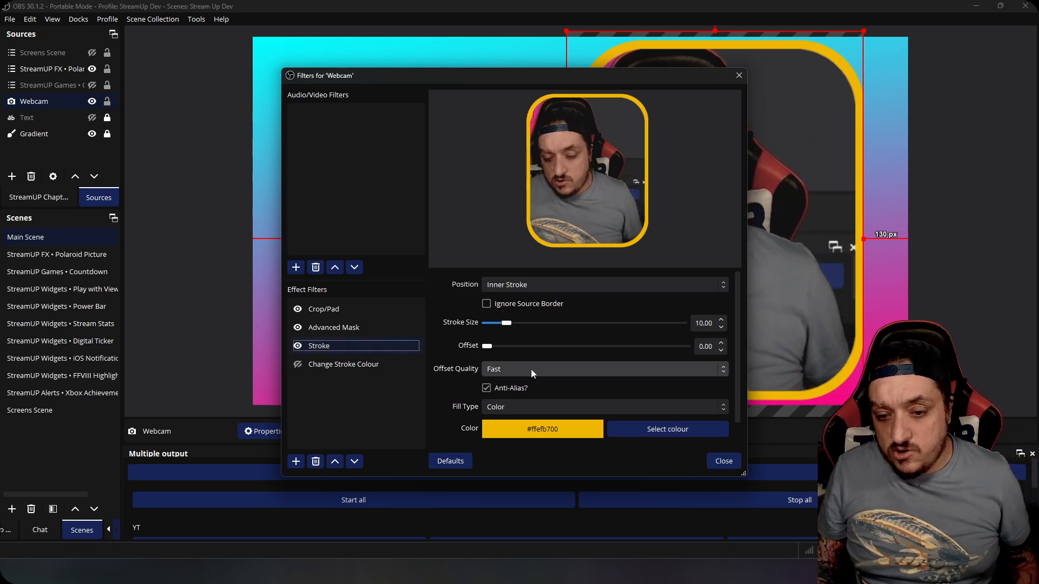
pyautogui.moveTo(491, 351)
pyautogui.mouseDown()
pyautogui.moveTo(538, 346)
pyautogui.moveTo(408, 349)
pyautogui.moveTo(715, 356)
pyautogui.moveTo(535, 365)
pyautogui.mouseUp()
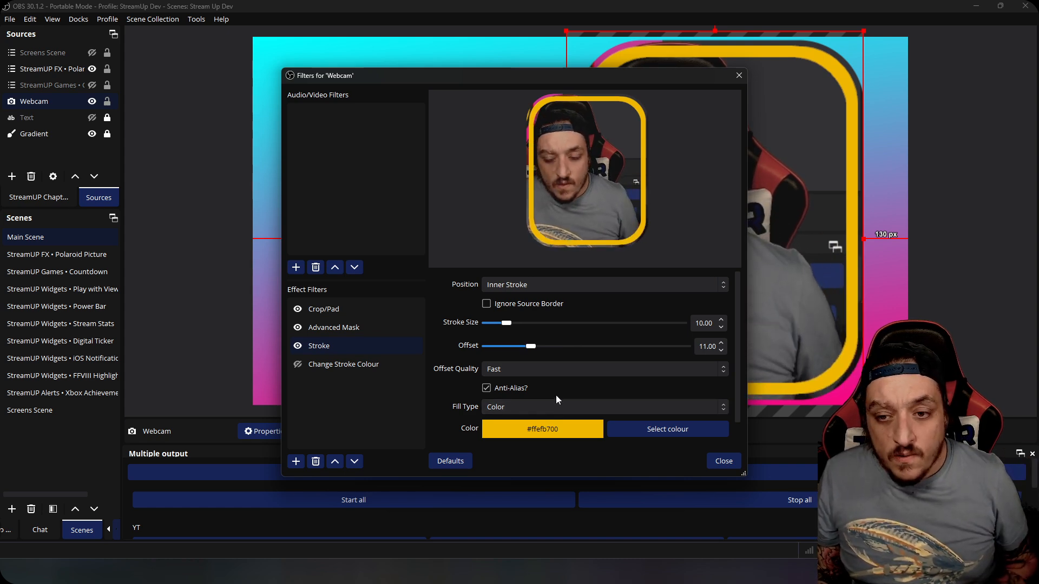
# Set the Change Stroke Colour filter's colour value to light blue #00aaff and trigger the filter
pyautogui.click(346, 368)
pyautogui.click(348, 346)
pyautogui.click(343, 365)
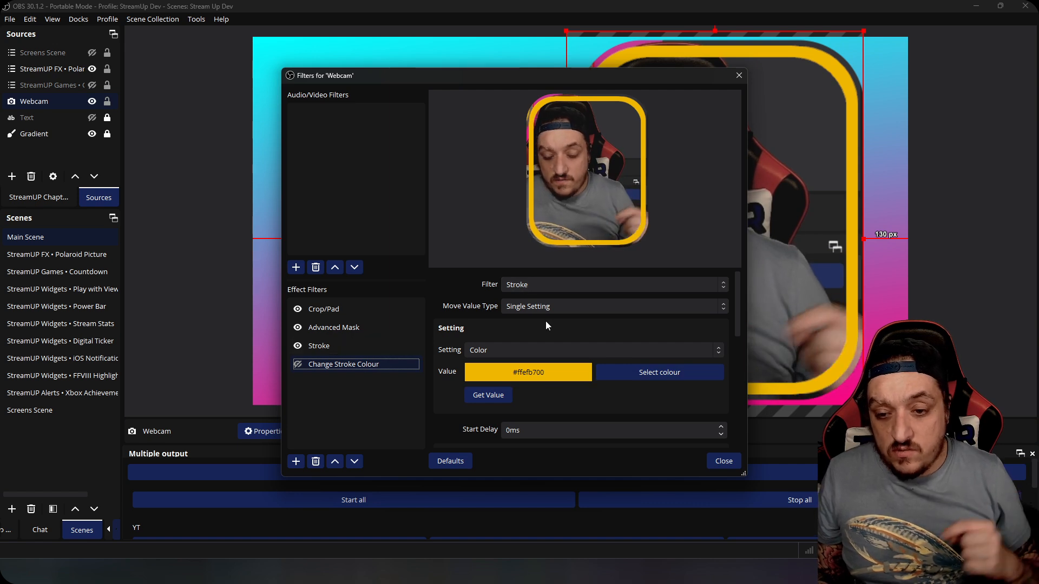
pyautogui.click(658, 374)
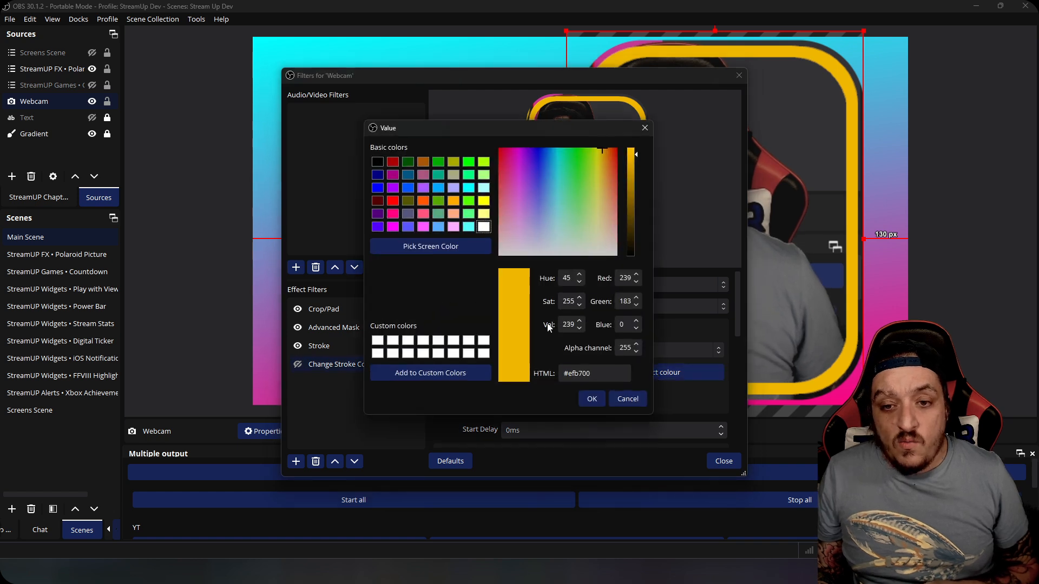
pyautogui.click(438, 188)
pyautogui.click(592, 399)
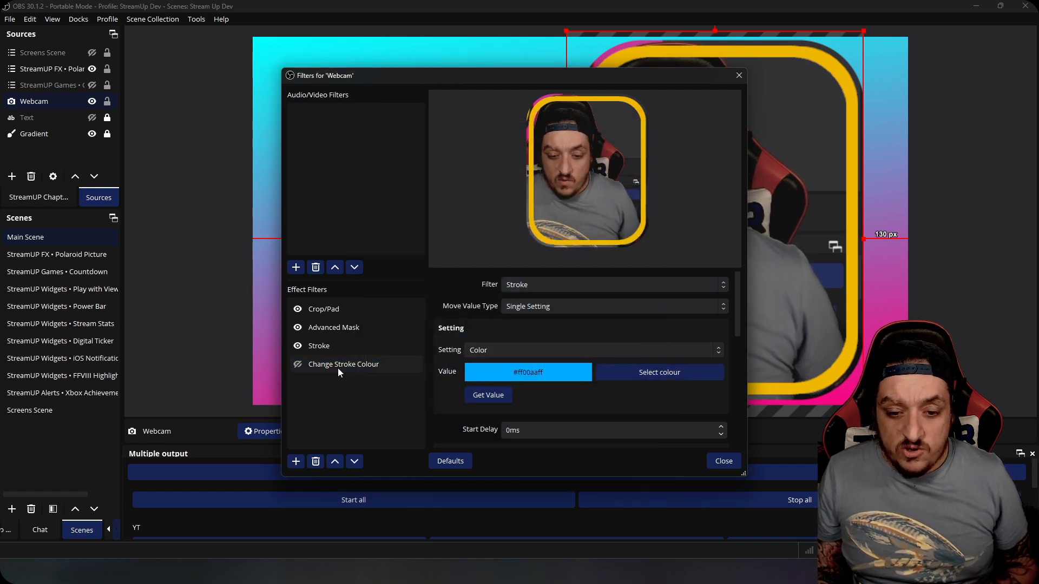
pyautogui.click(299, 367)
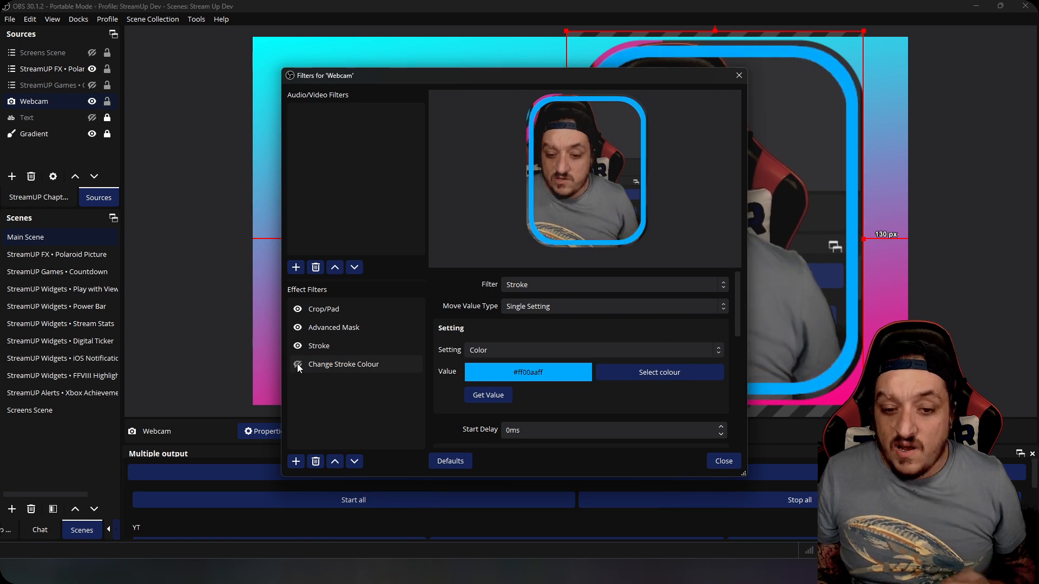
# Change the Change Stroke Colour filter's value to pink #ff557f and trigger the filter
pyautogui.click(658, 378)
pyautogui.click(423, 214)
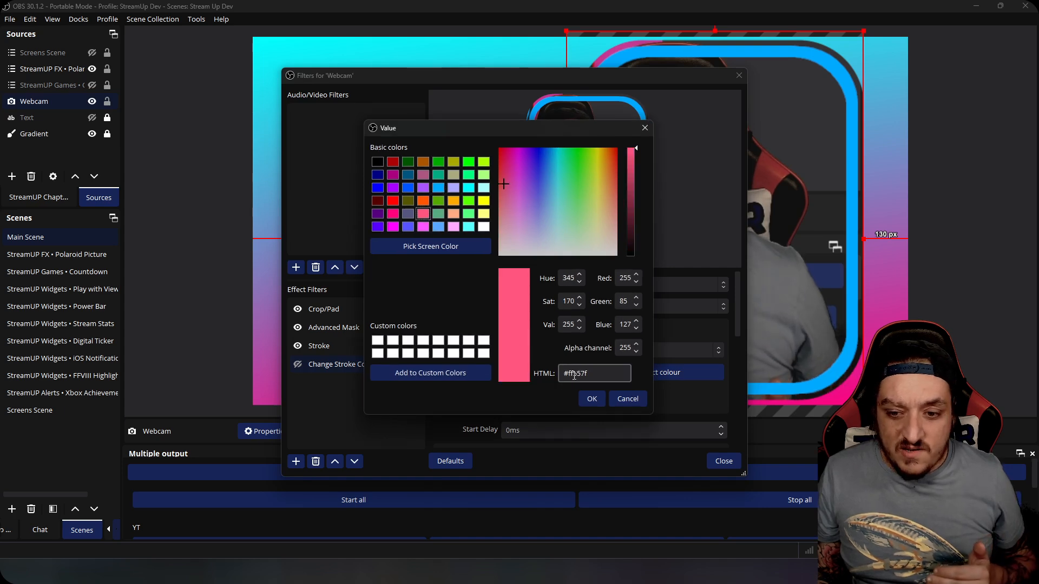
pyautogui.click(590, 400)
pyautogui.click(297, 365)
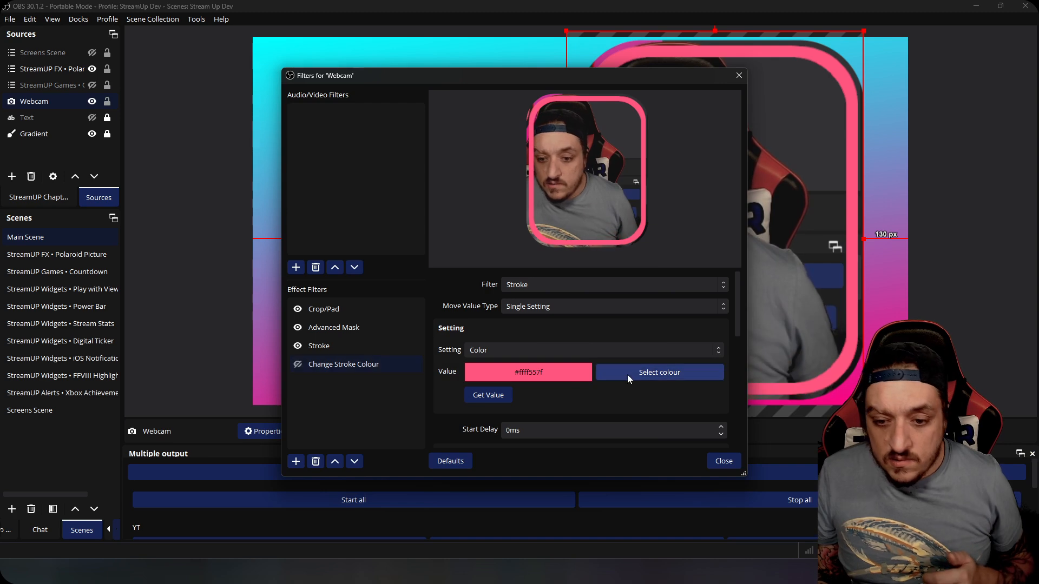
# Set the Change Stroke Colour filter's value to dark purple #55007f and trigger it to recolour the webcam border
pyautogui.click(660, 372)
pyautogui.click(377, 227)
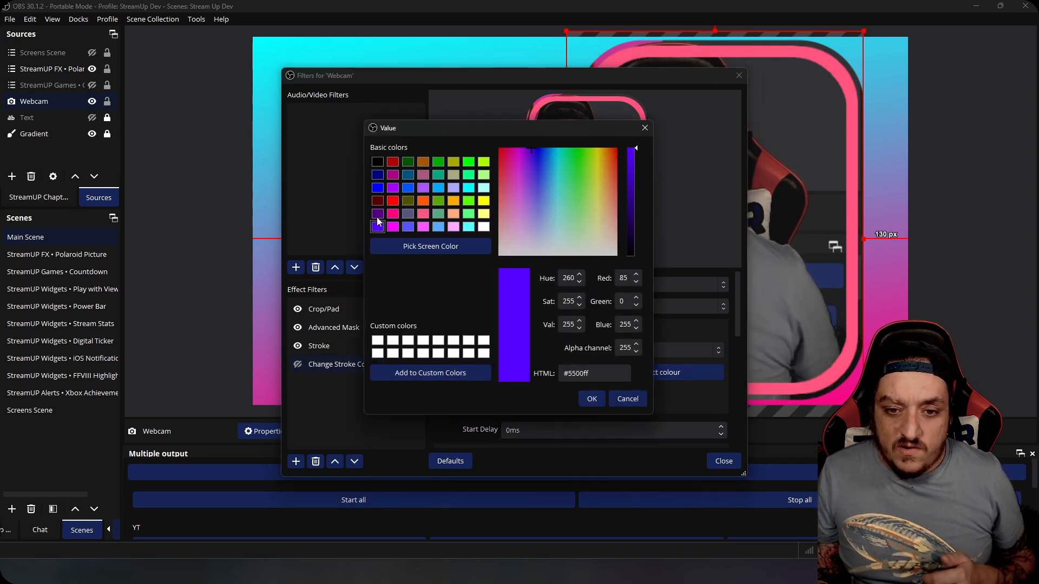
pyautogui.click(377, 213)
pyautogui.click(591, 399)
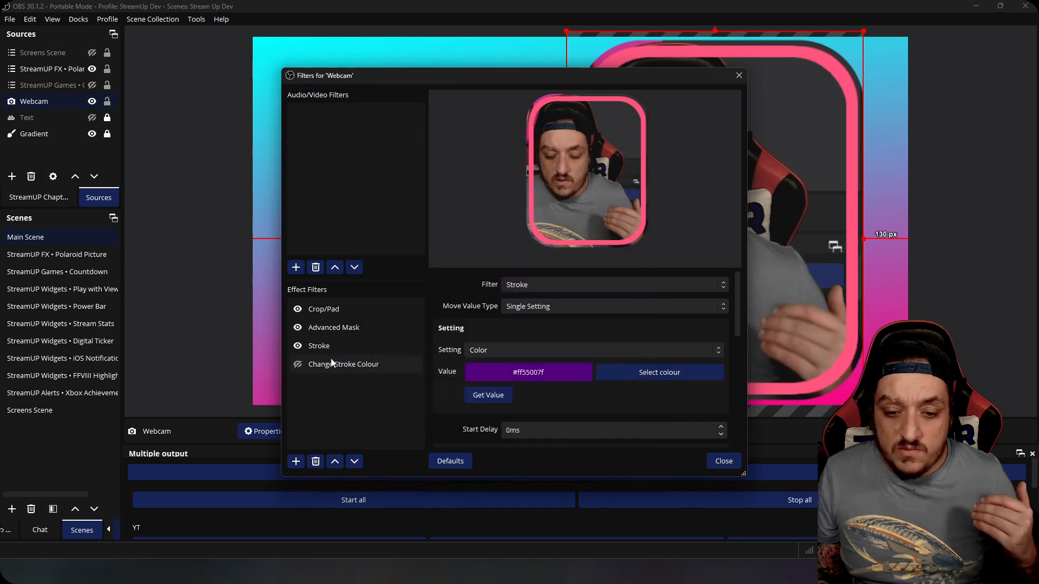
pyautogui.click(297, 365)
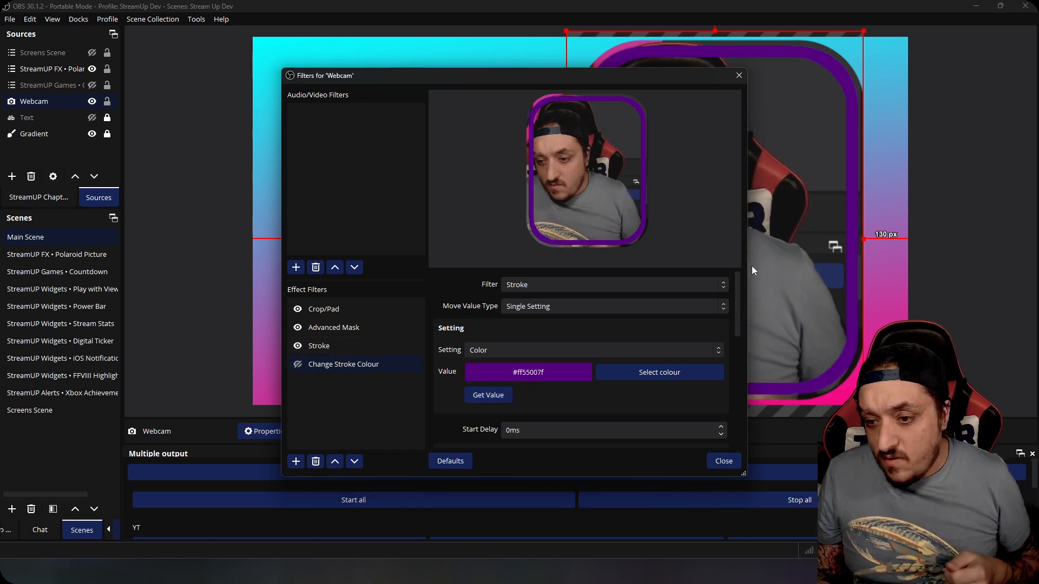
# Check the Custom Duration and easing settings of the Change Stroke Colour filter, and close the Webcam filters
pyautogui.moveTo(736, 284); pyautogui.dragTo(739, 335)
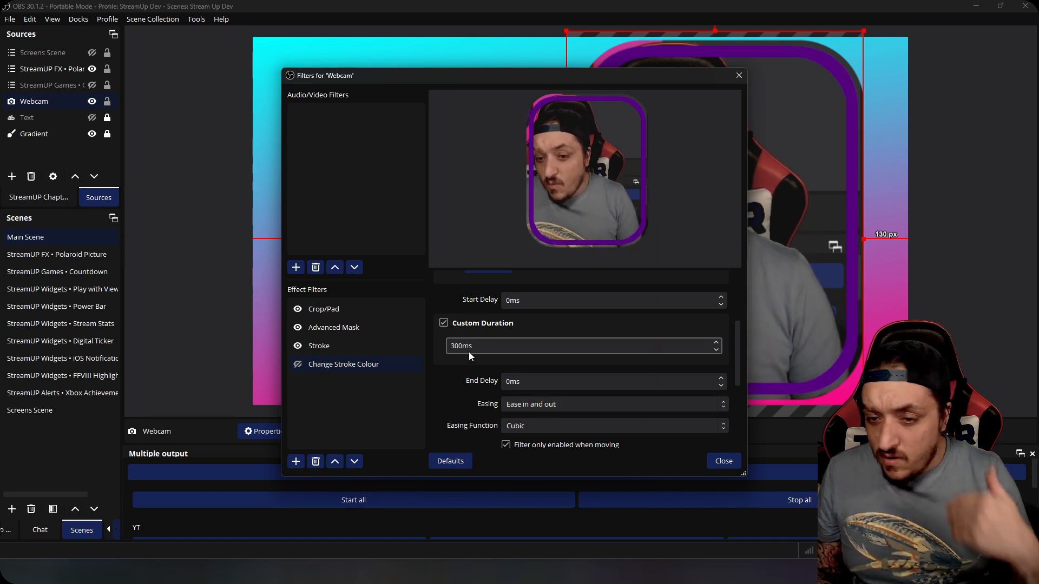
pyautogui.click(737, 72)
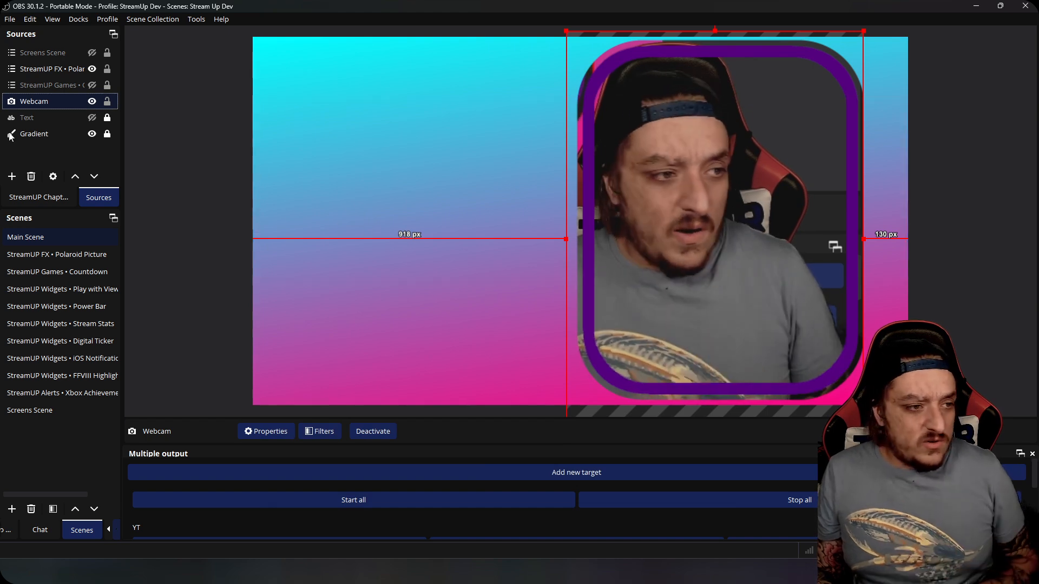
# Bring Streamer.bot back into view and read through the C# code of the Code to Prevent Spam sub-action without changing it
pyautogui.moveTo(213, 148); pyautogui.dragTo(763, 109)
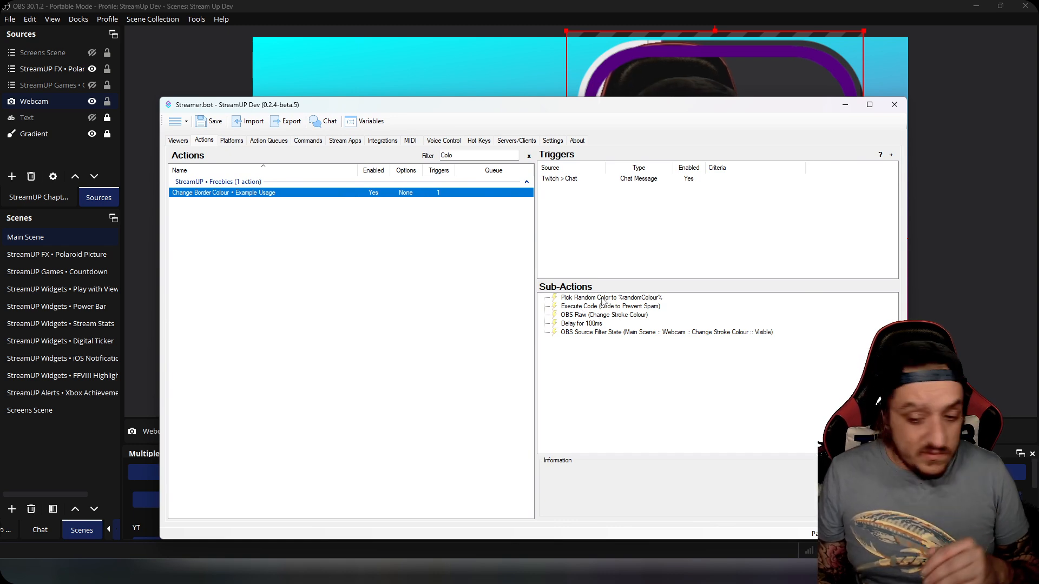
pyautogui.click(602, 307)
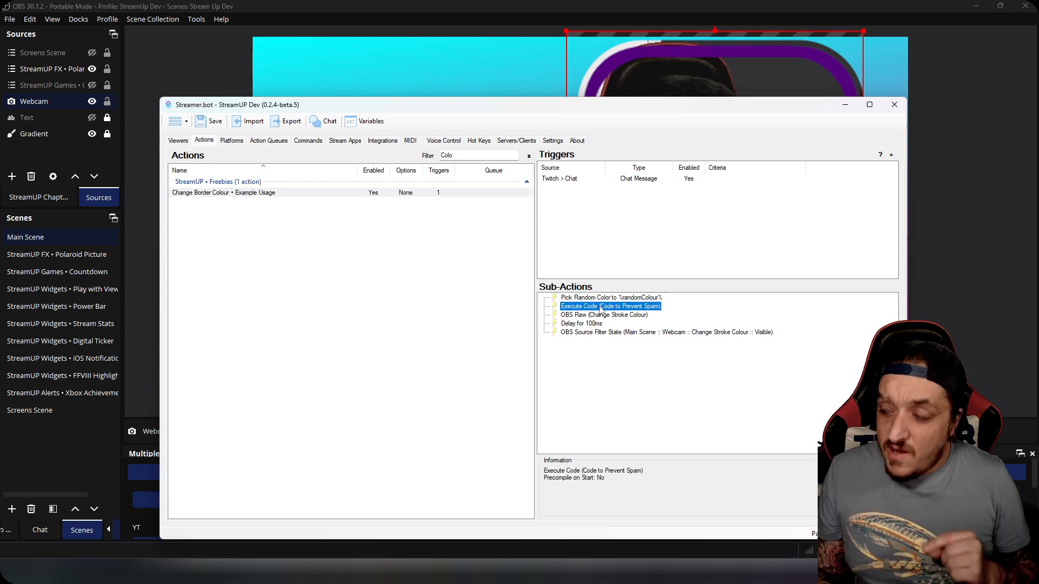
pyautogui.doubleClick(600, 307)
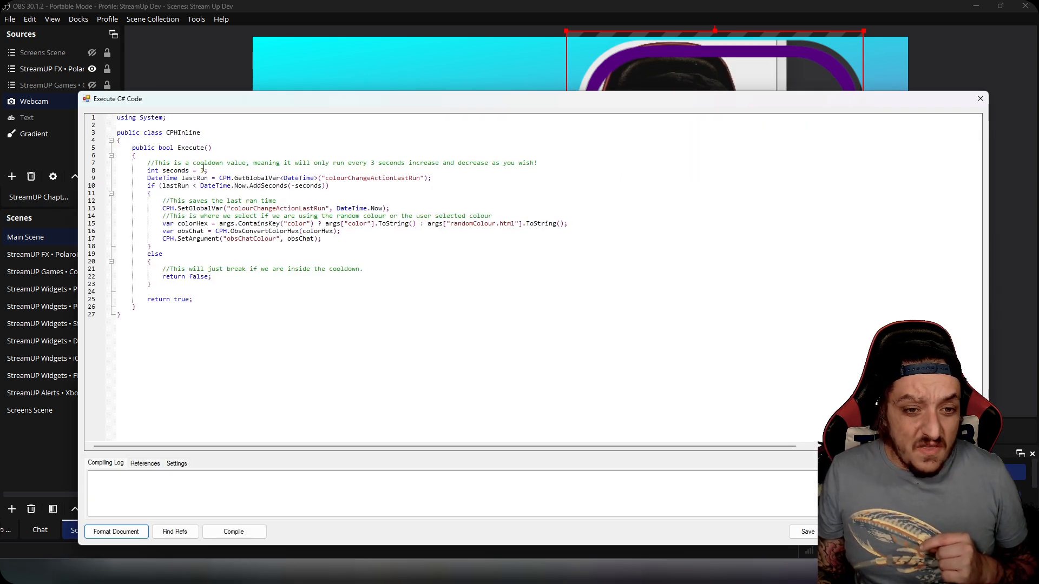
pyautogui.scroll(8, 205, 170)
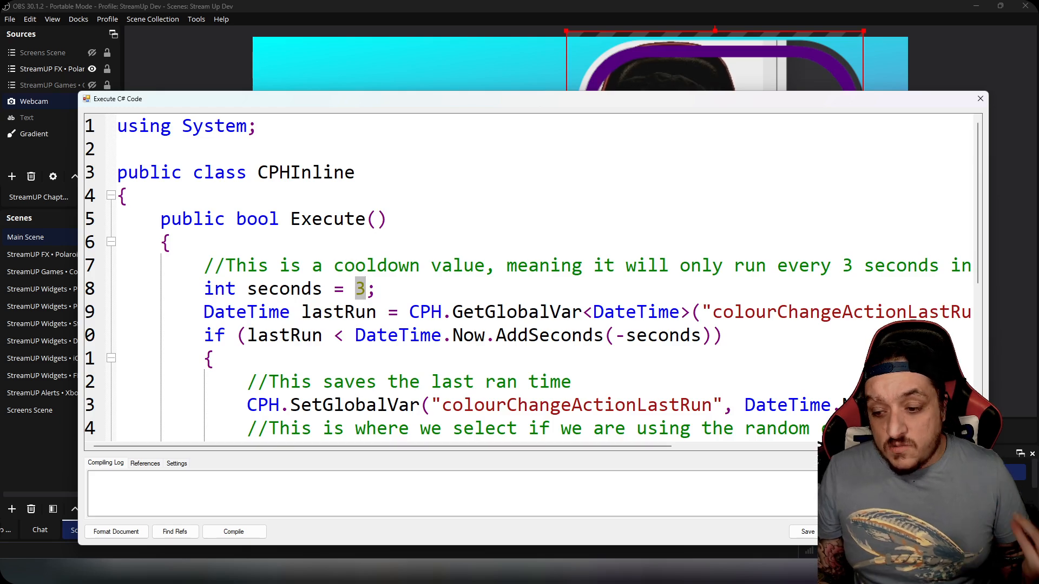
pyautogui.scroll(-8, 680, 389)
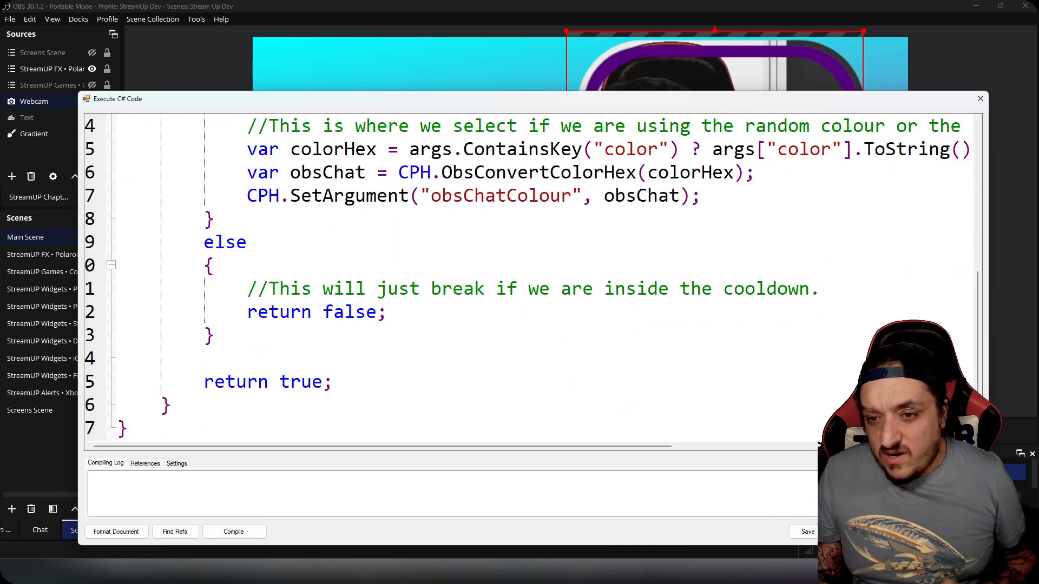
pyautogui.press('Escape')
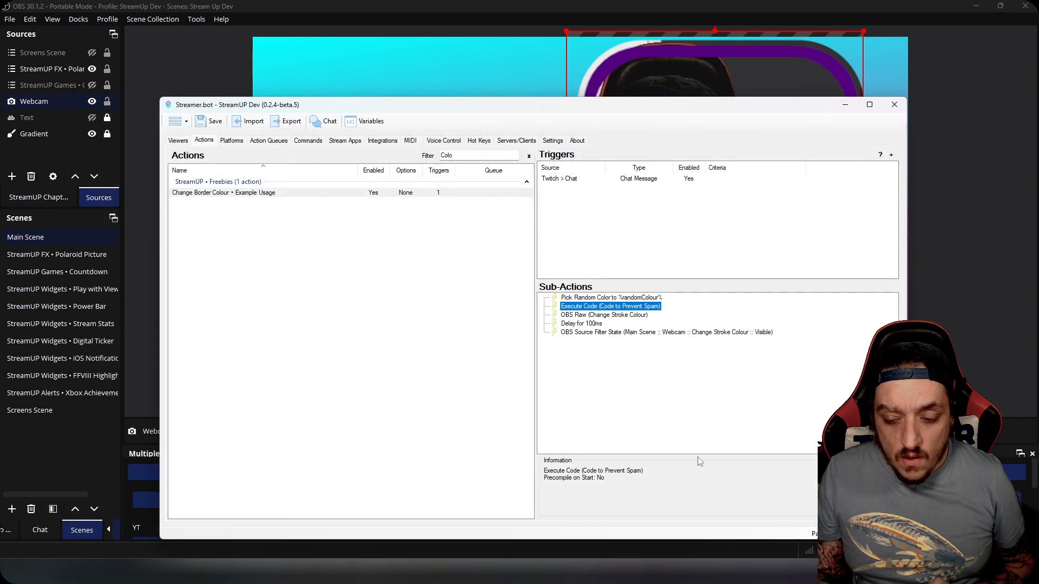
# Review the Pick Random Color sub-action and the source and filter names in the OBS Raw (Change Stroke Colour) request
pyautogui.click(650, 299)
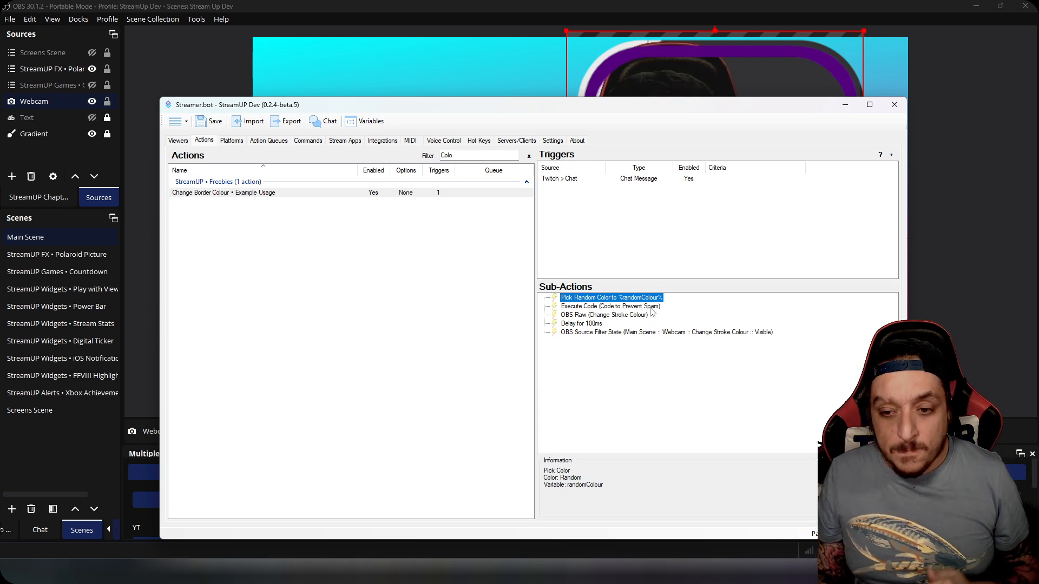
pyautogui.click(596, 318)
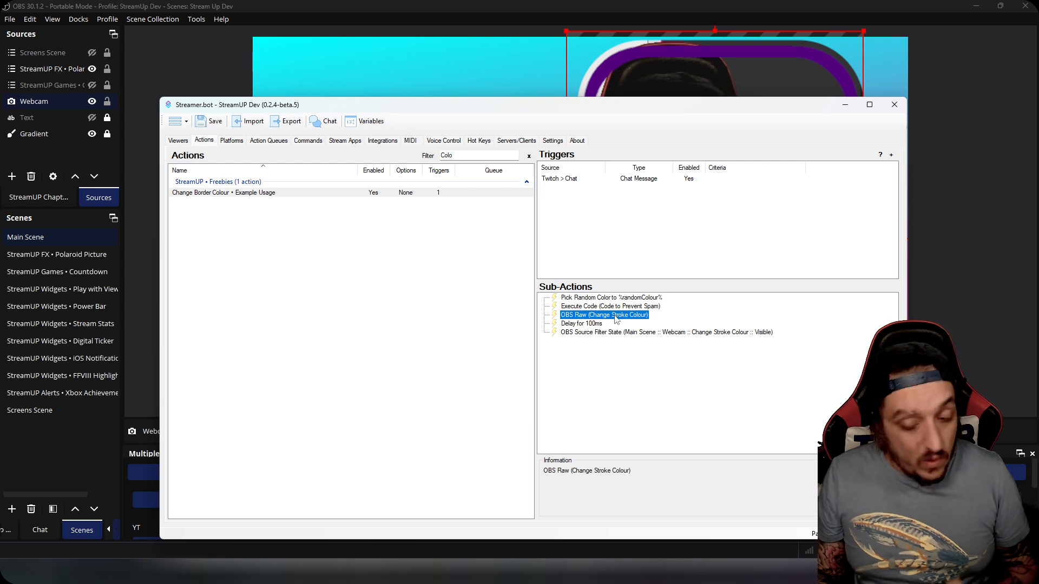
pyautogui.doubleClick(615, 316)
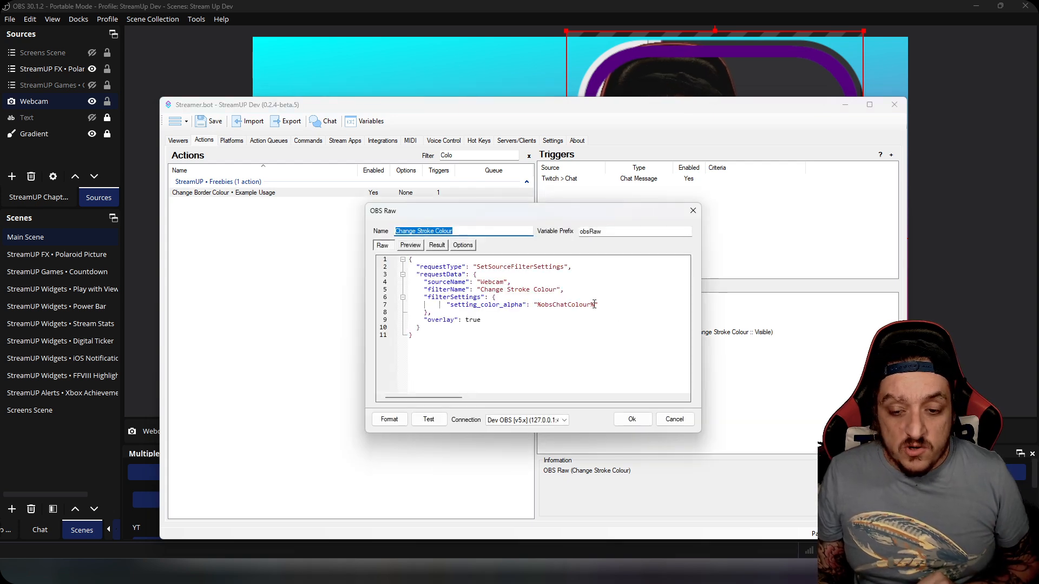
pyautogui.moveTo(478, 281); pyautogui.dragTo(504, 281)
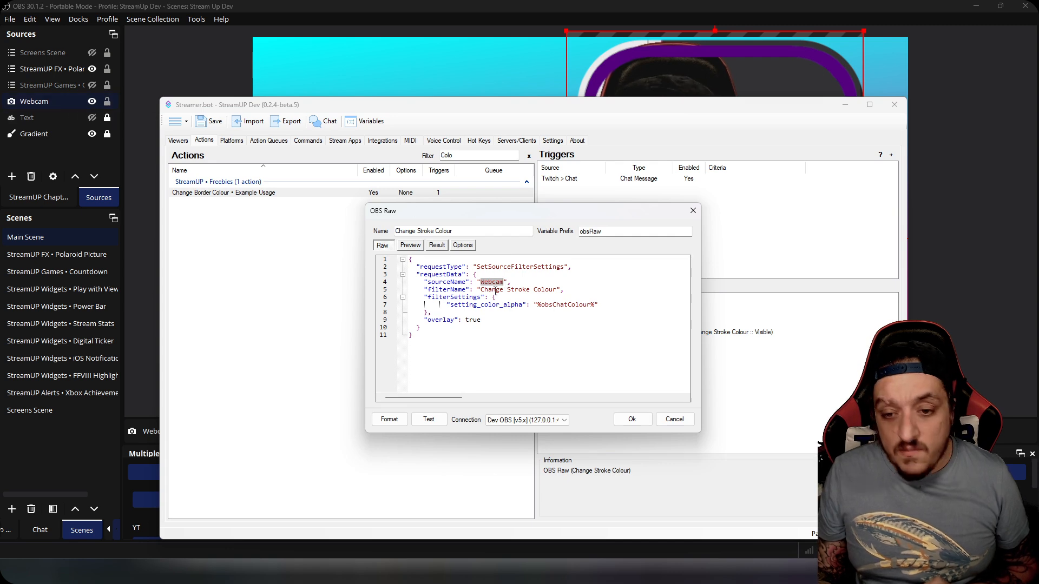
pyautogui.moveTo(481, 289); pyautogui.dragTo(557, 287)
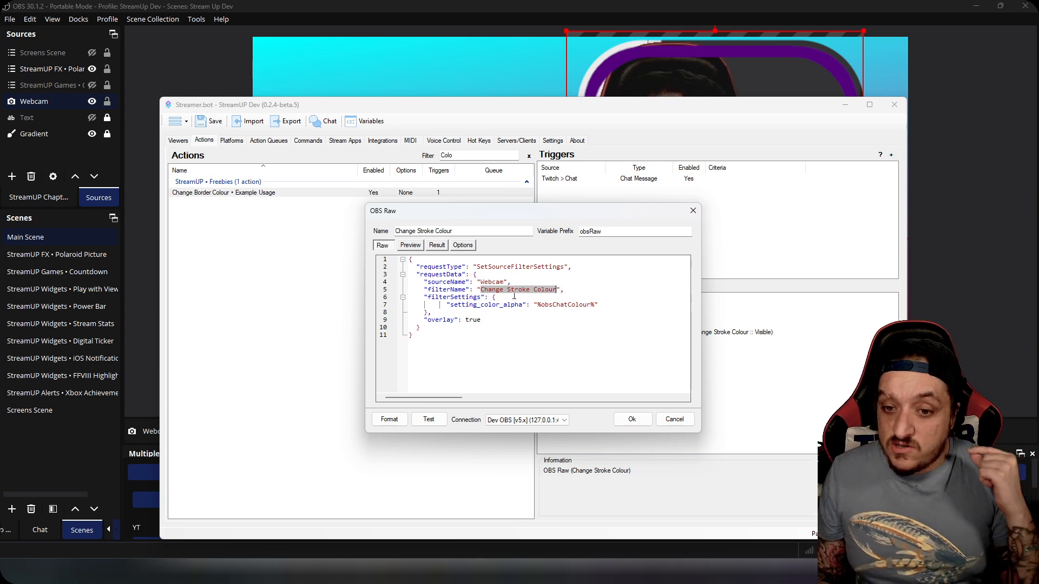
# Switch to OBS, open the Webcam source's filters, and look through all the Change Stroke Colour filter's settings
pyautogui.click(50, 103)
pyautogui.rightClick(49, 103)
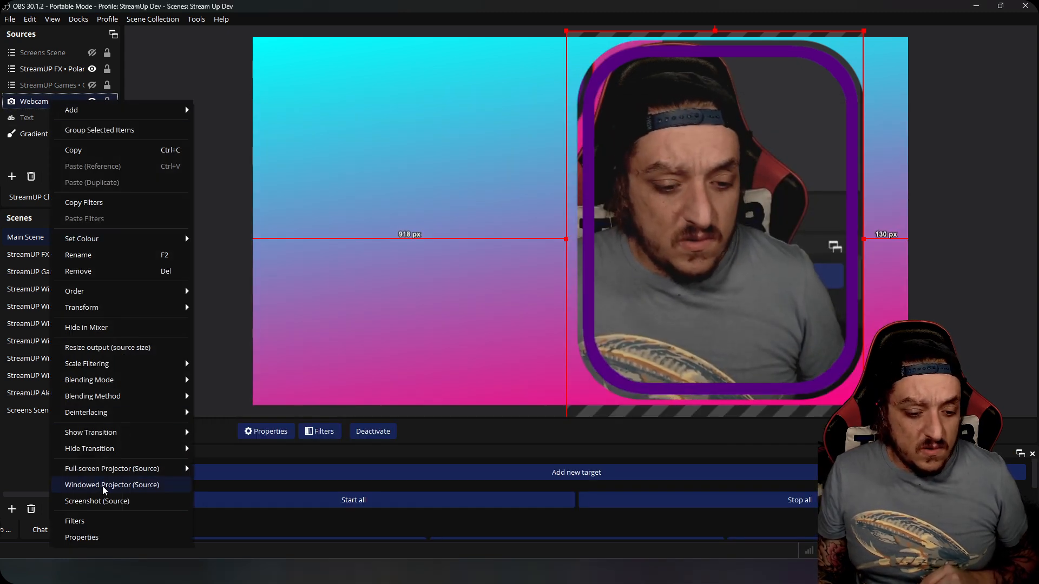
pyautogui.click(78, 521)
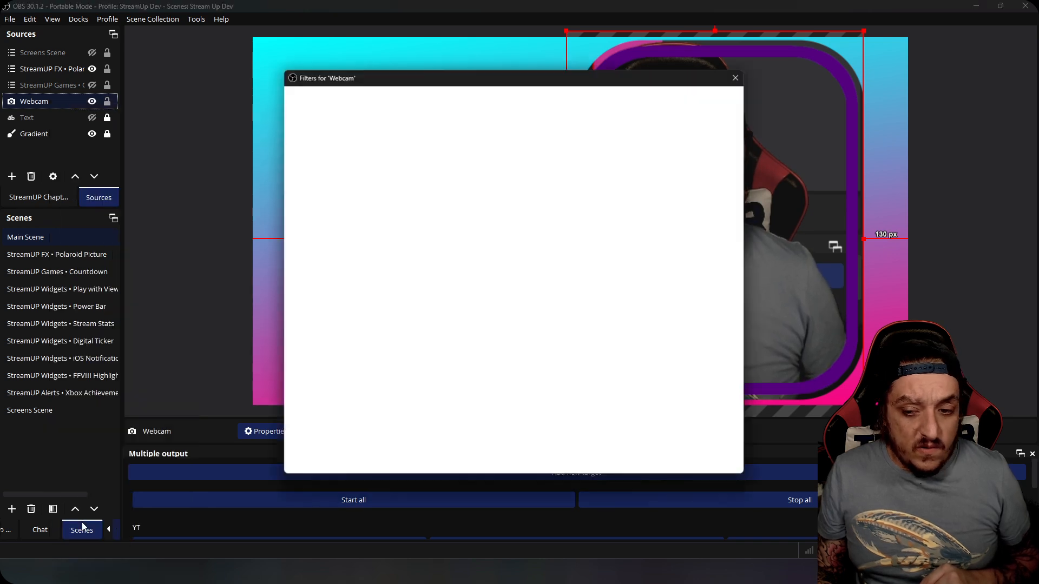
pyautogui.click(341, 365)
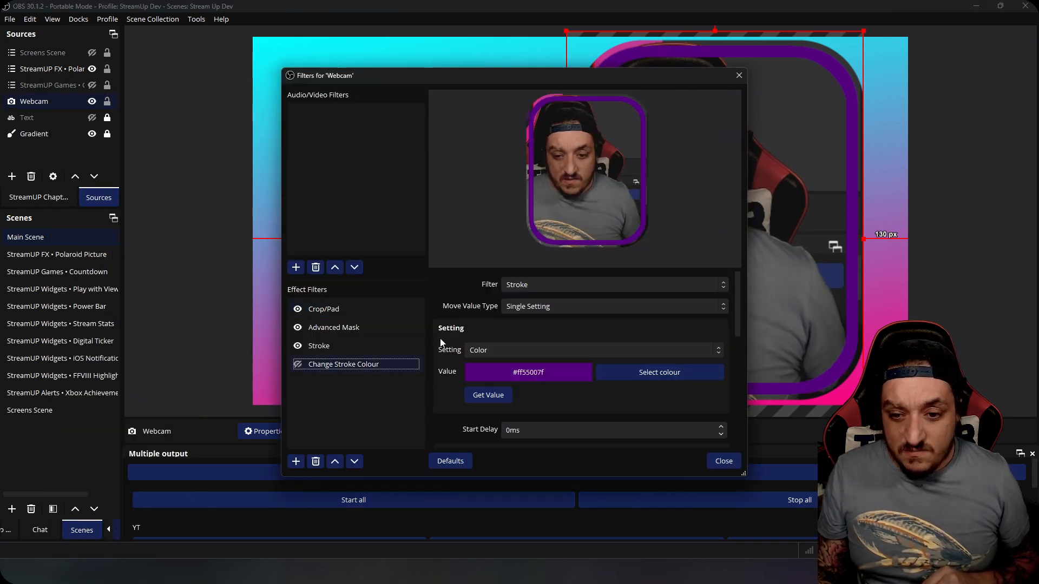
pyautogui.scroll(-5, 538, 422)
pyautogui.scroll(-2, 644, 441)
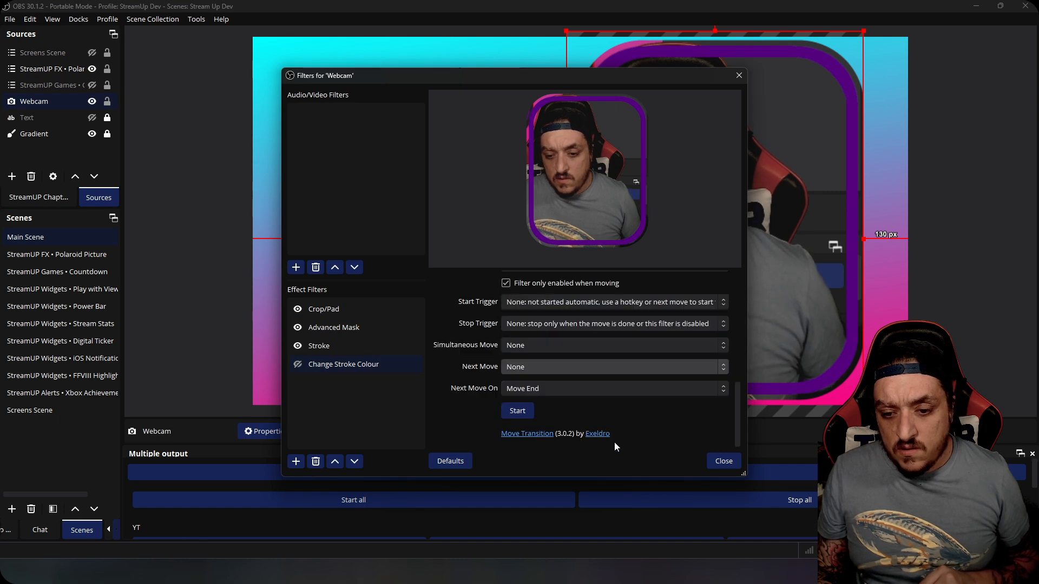
pyautogui.scroll(7, 595, 440)
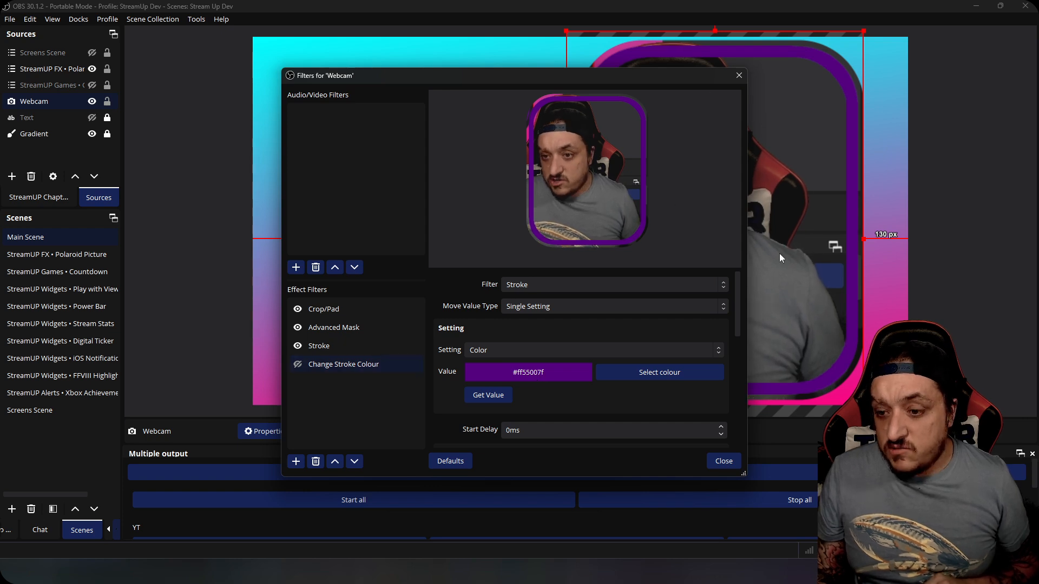
# Return to Streamer.bot, accept the OBS Raw request as it is, and check the OBS Source Filter State sub-action's details
pyautogui.click(811, 572)
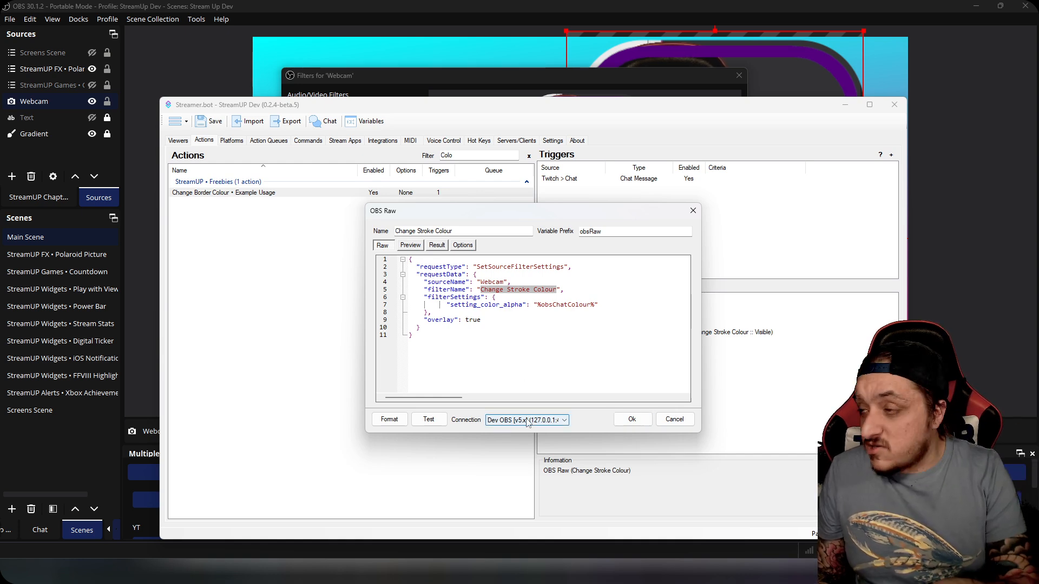
pyautogui.click(632, 420)
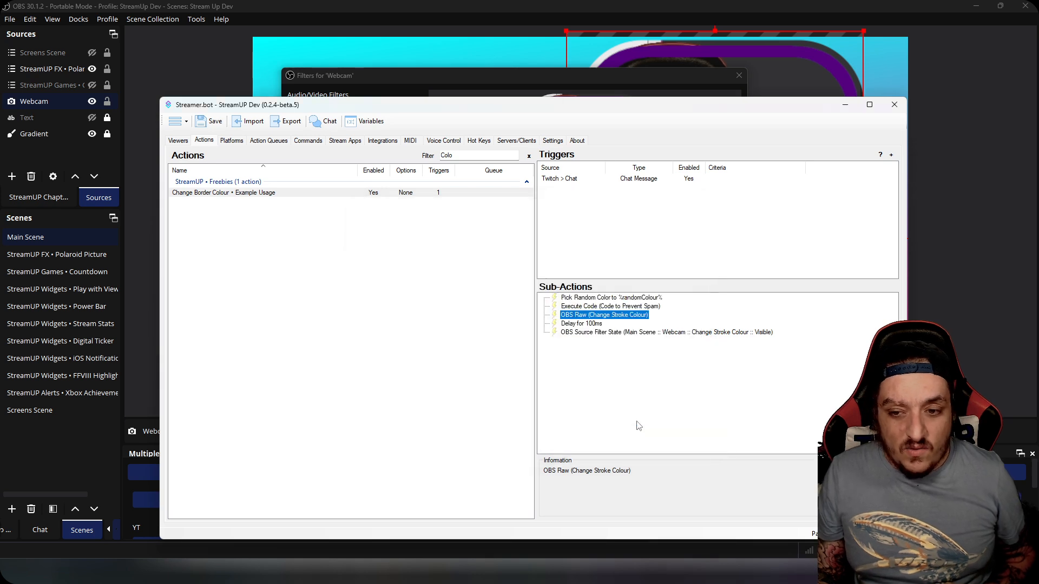
pyautogui.click(691, 333)
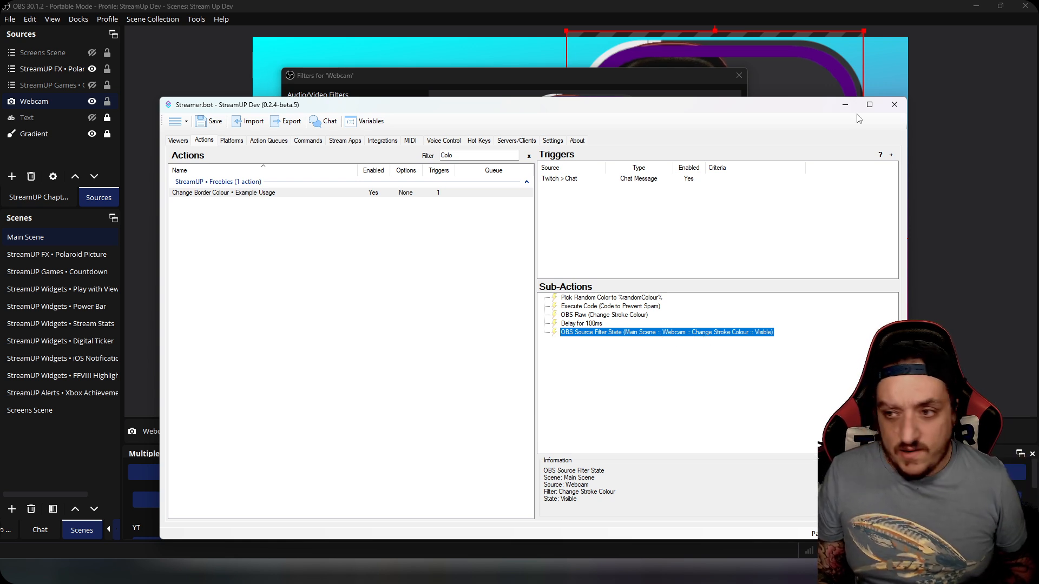
# Clear Streamer.bot and the Webcam filters away from the OBS preview, and show the Chat dock at a wider size
pyautogui.click(844, 104)
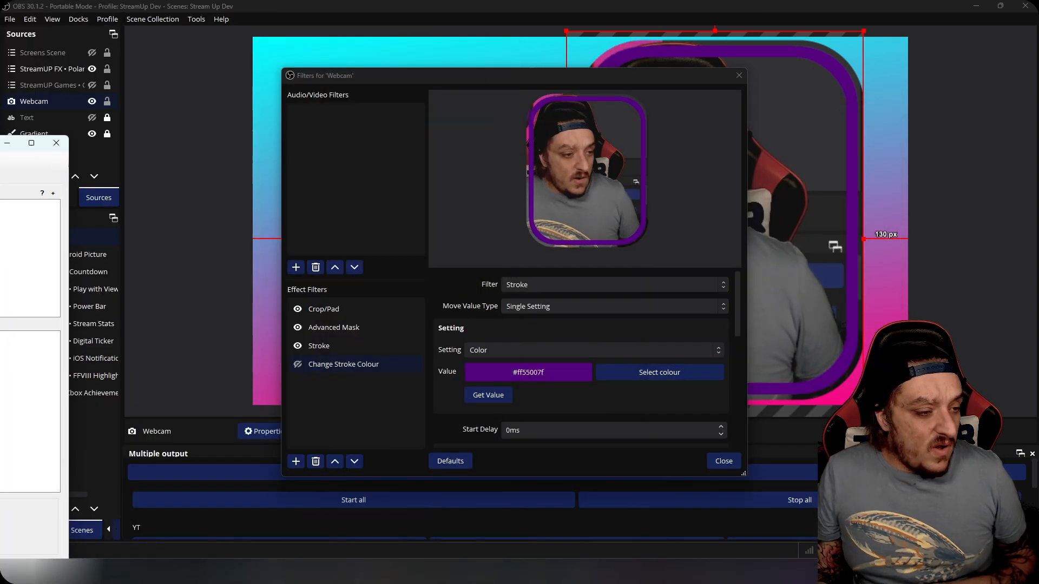
pyautogui.click(739, 76)
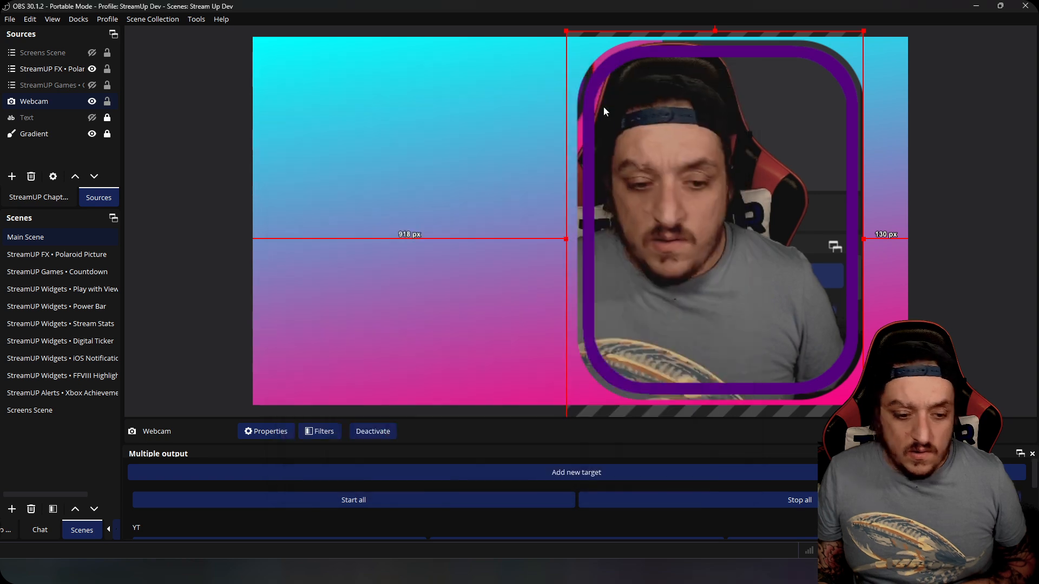
pyautogui.click(40, 529)
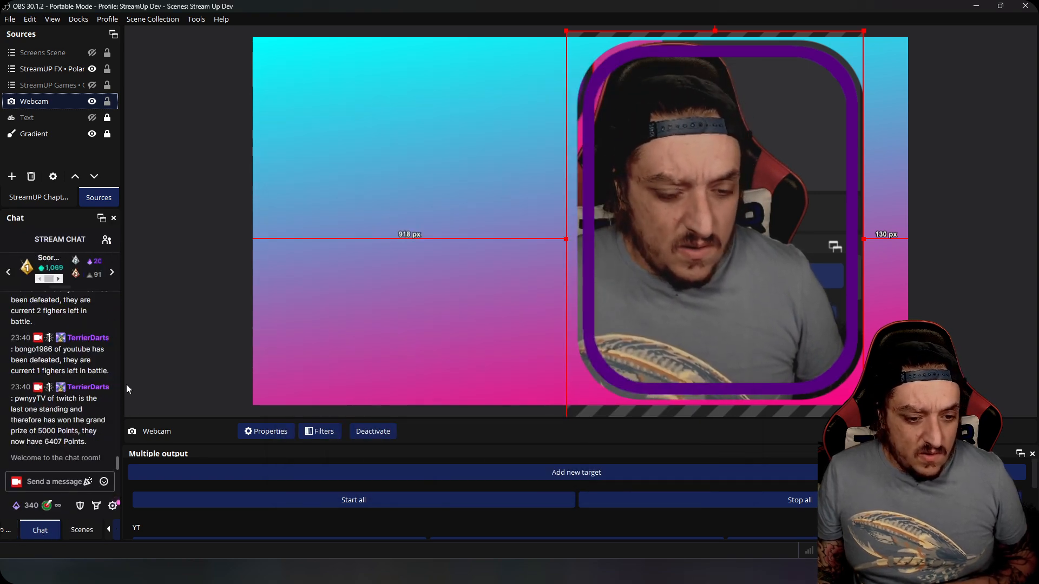
pyautogui.moveTo(123, 390); pyautogui.dragTo(171, 389)
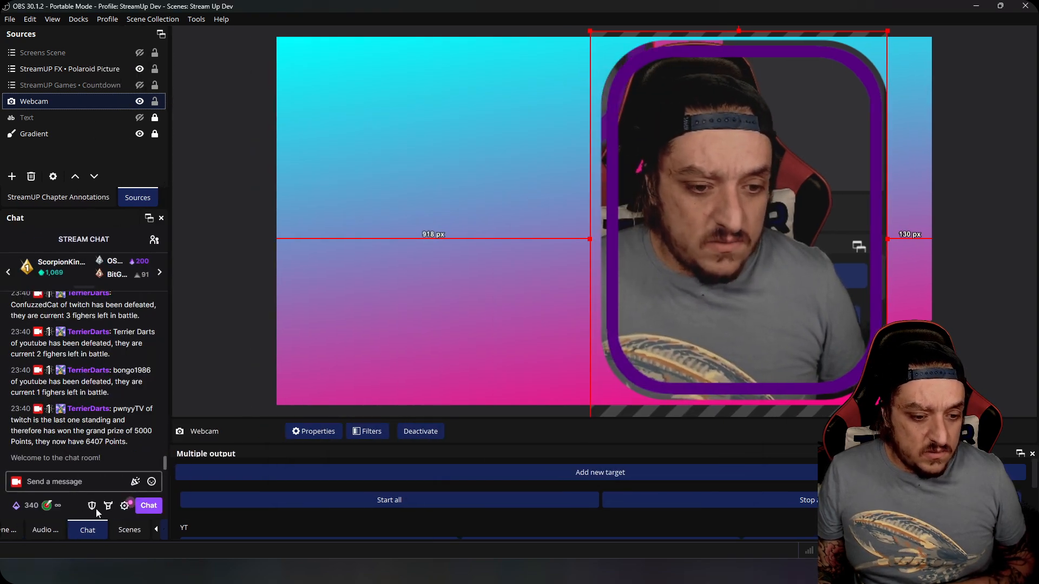
# Send the test message "cvxcv" in the stream chat to trigger the border colour change
pyautogui.click(72, 480)
pyautogui.write('cvxcv')
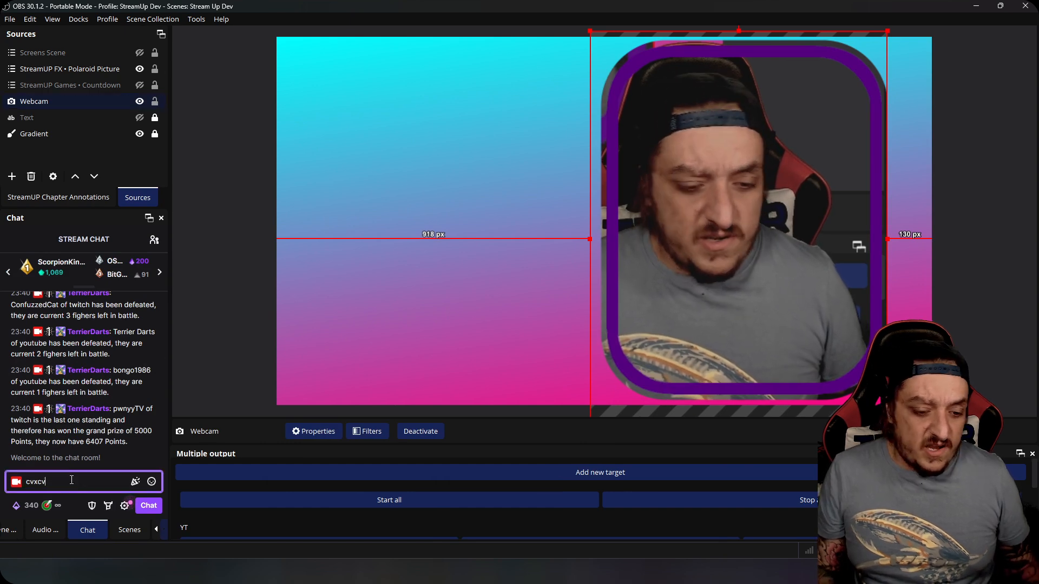
pyautogui.press('Return')
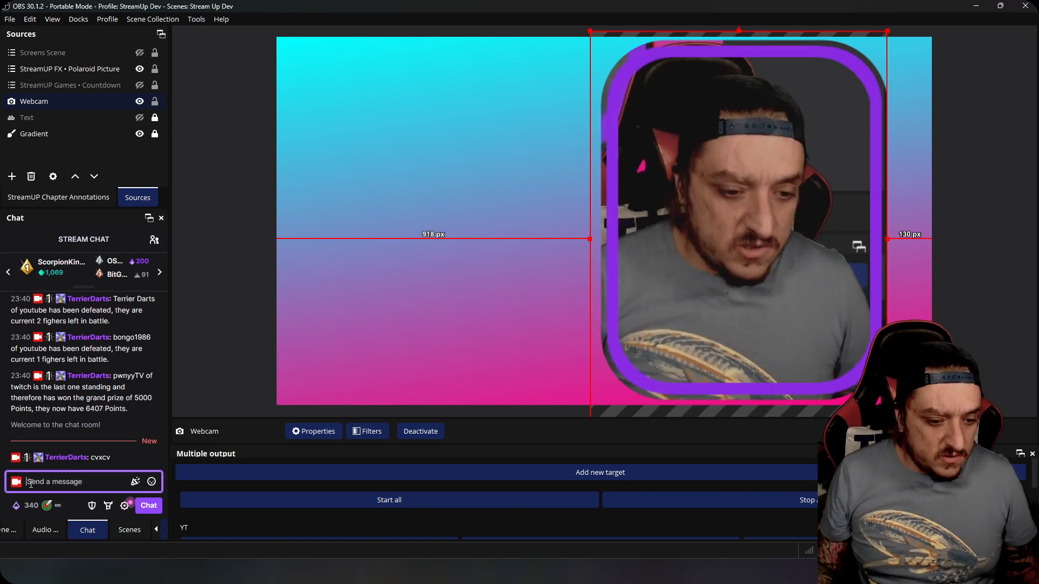
# Change the chat identity's name colour to orange-red and send the message "xvxcv" in the stream chat
pyautogui.click(15, 483)
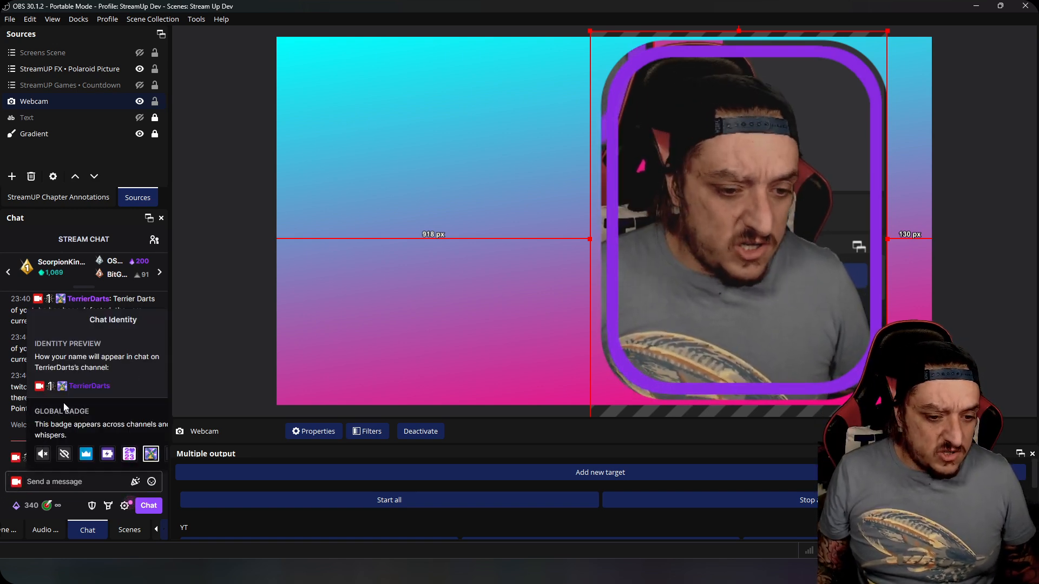
pyautogui.scroll(-3, 68, 415)
pyautogui.click(43, 421)
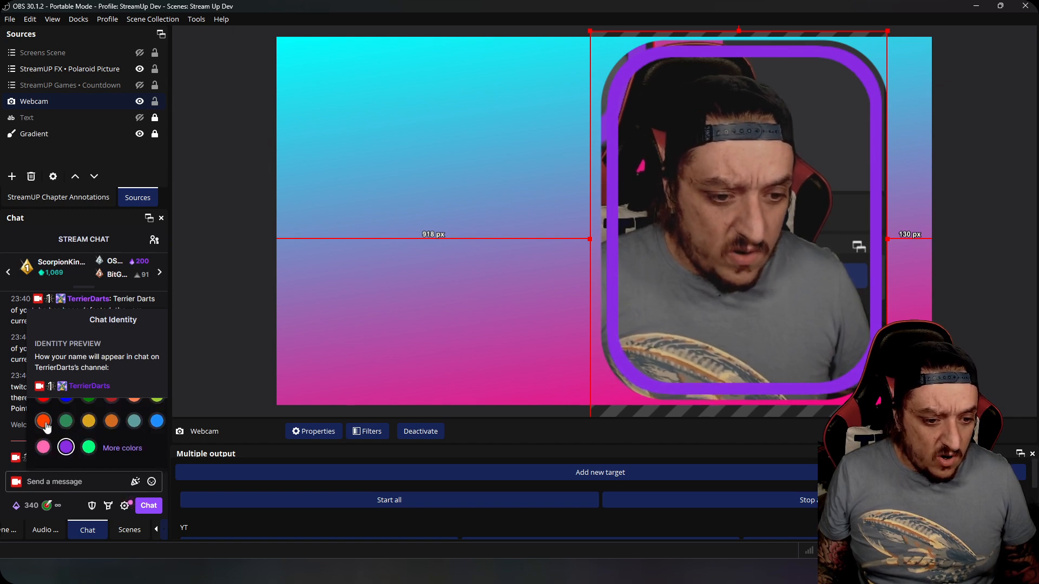
pyautogui.click(60, 483)
pyautogui.write('xv')
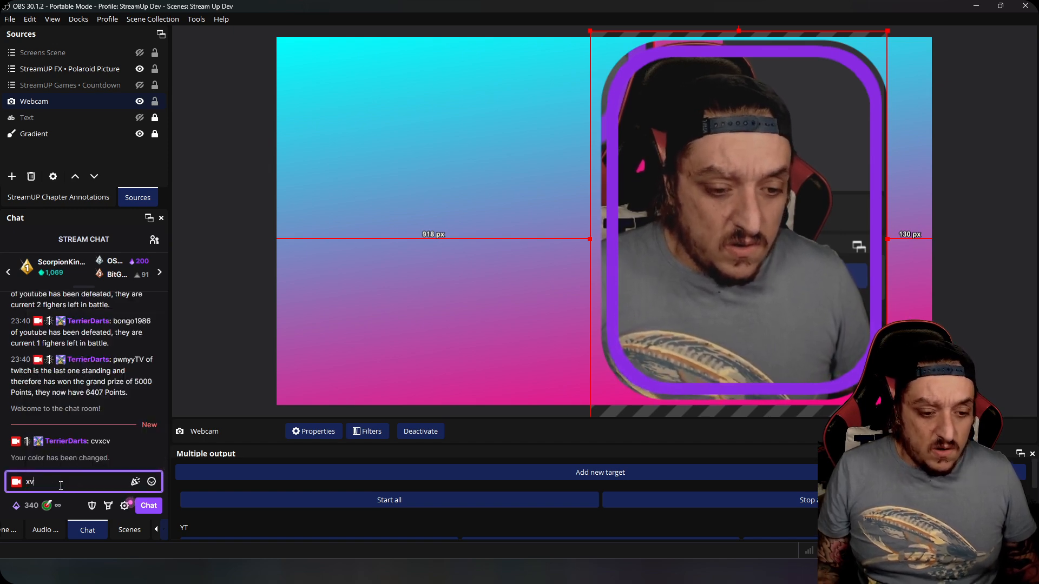
pyautogui.write('xcv')
pyautogui.press('Return')
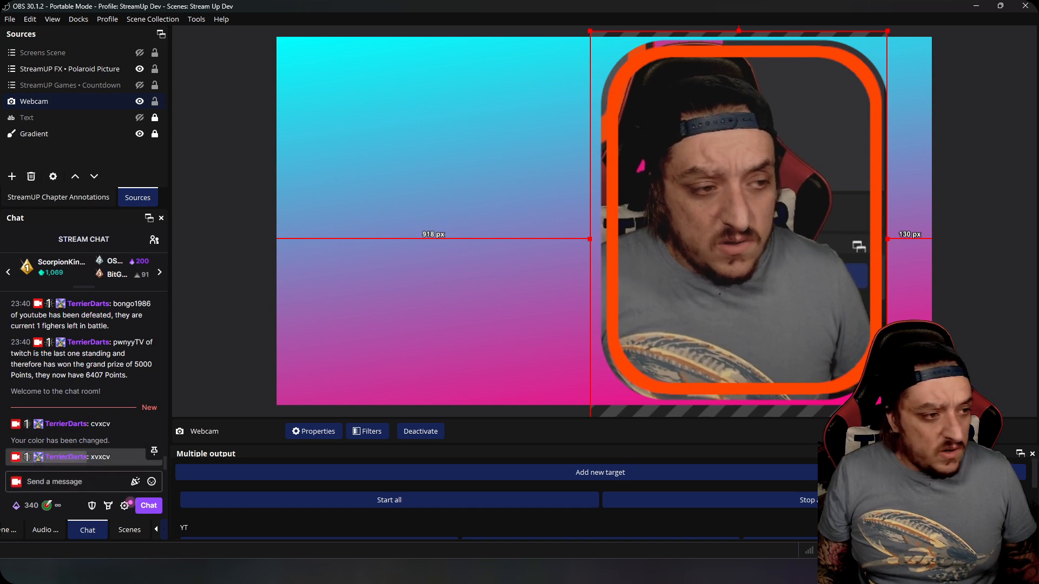
# Bring Streamer.bot beside the webcam preview and test the Twitch Chat Message trigger repeatedly, moving its window out of the way when done
pyautogui.moveTo(0, 167); pyautogui.dragTo(278, 236)
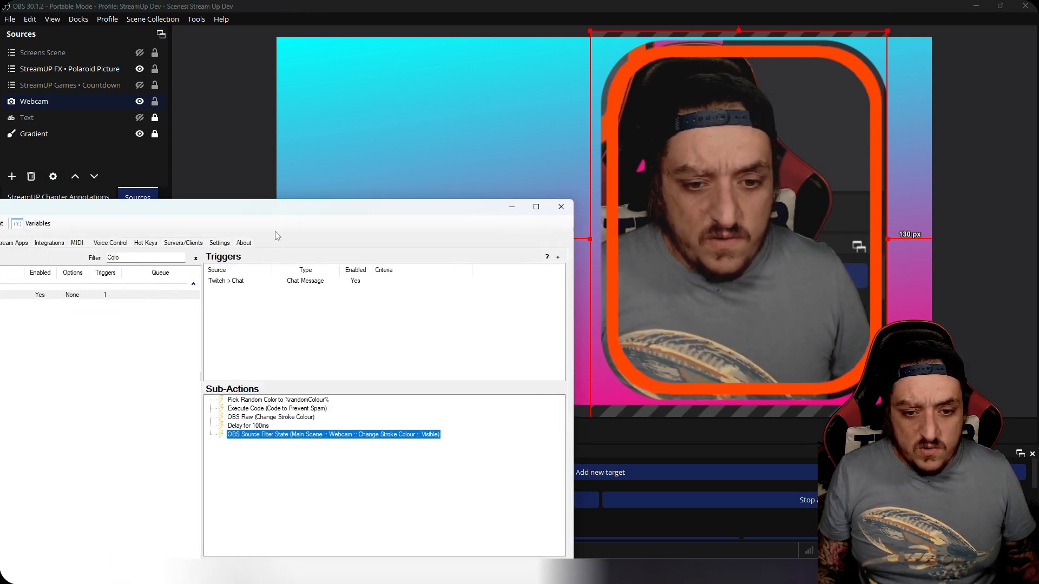
pyautogui.click(274, 281)
pyautogui.rightClick(273, 280)
pyautogui.click(304, 292)
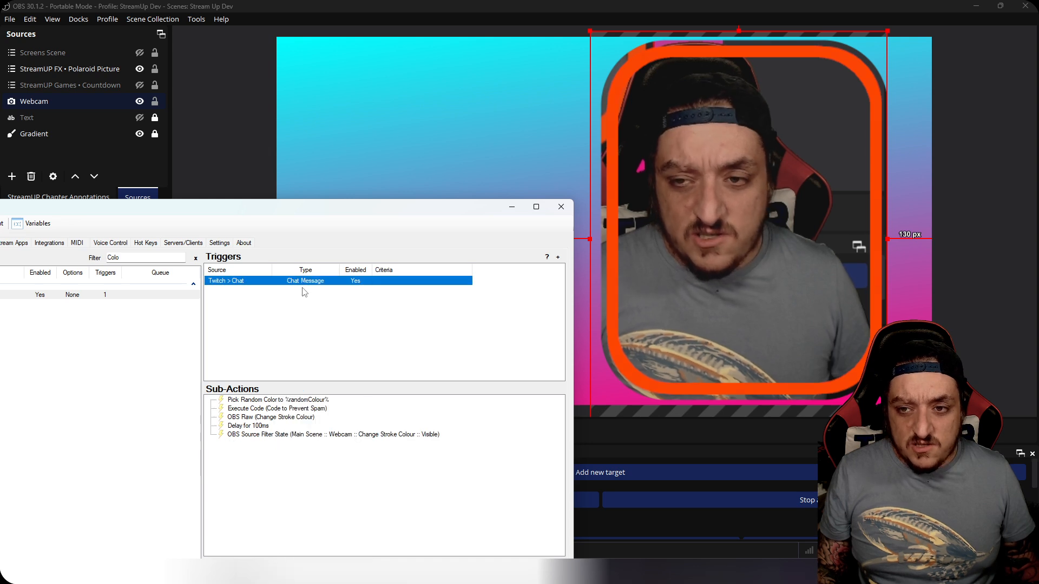
pyautogui.rightClick(302, 282)
pyautogui.click(324, 288)
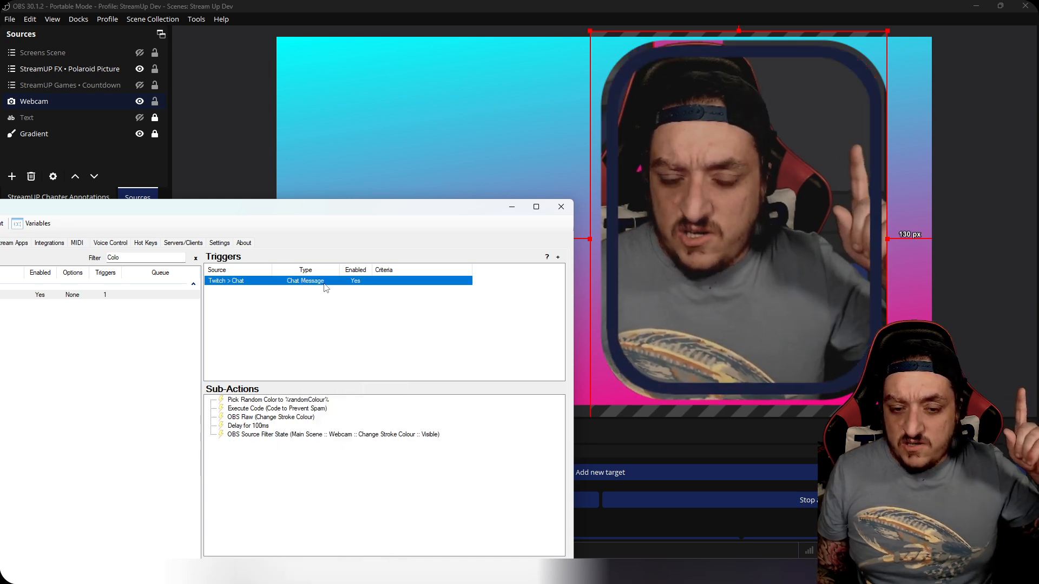
pyautogui.rightClick(325, 283)
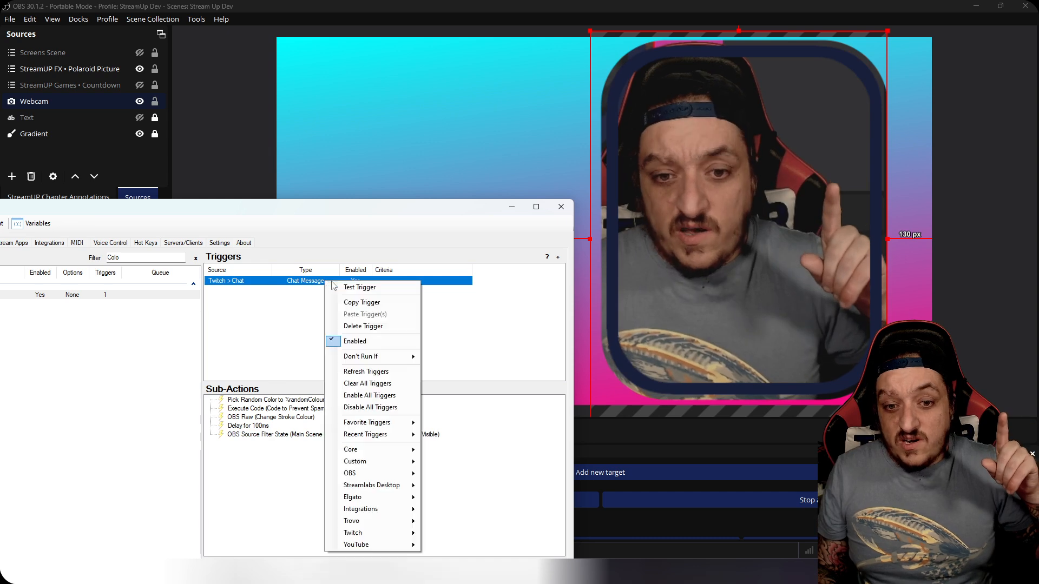
pyautogui.click(339, 286)
pyautogui.rightClick(329, 282)
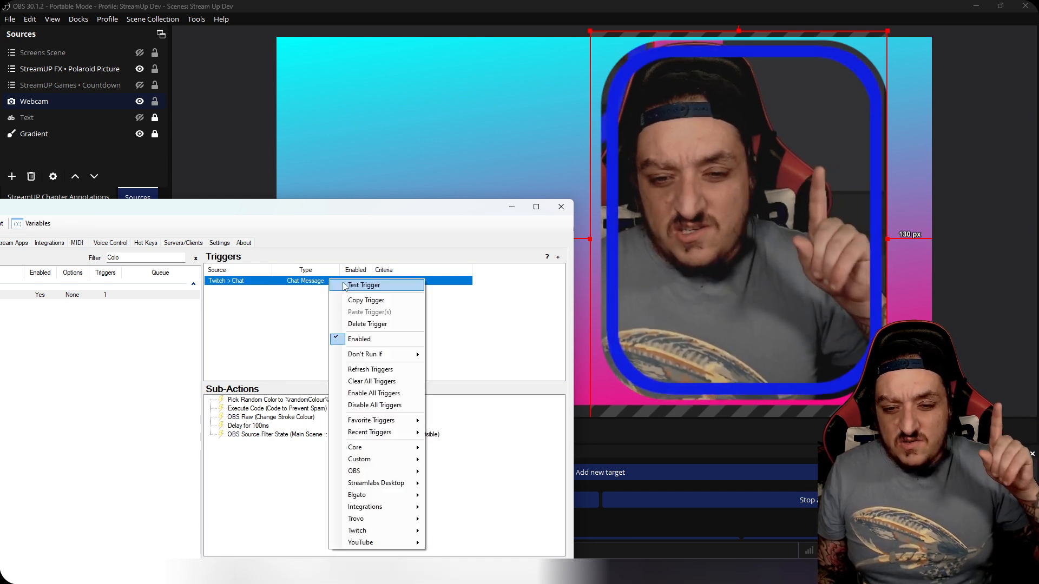
pyautogui.click(350, 288)
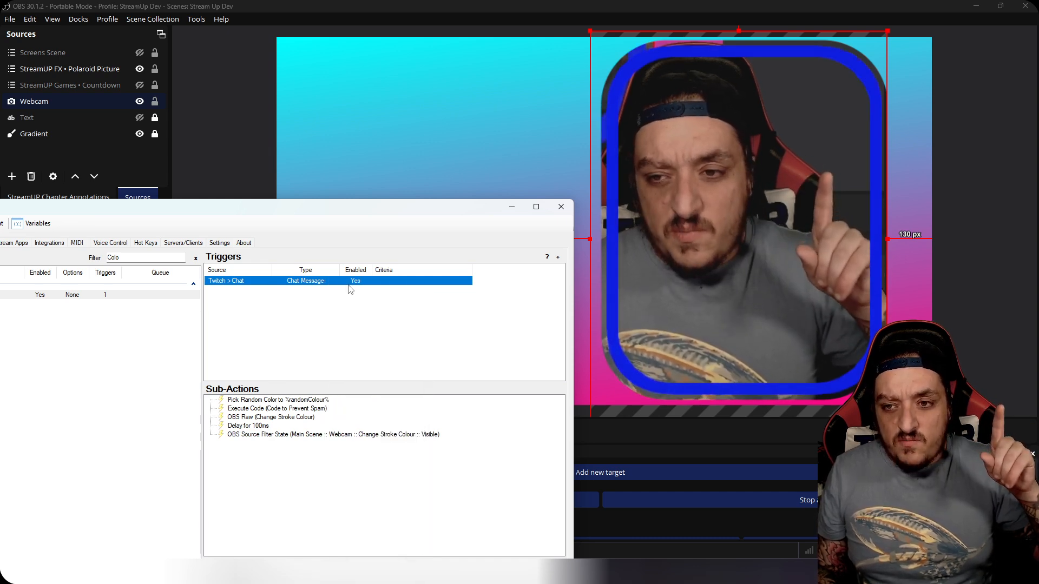
pyautogui.rightClick(318, 285)
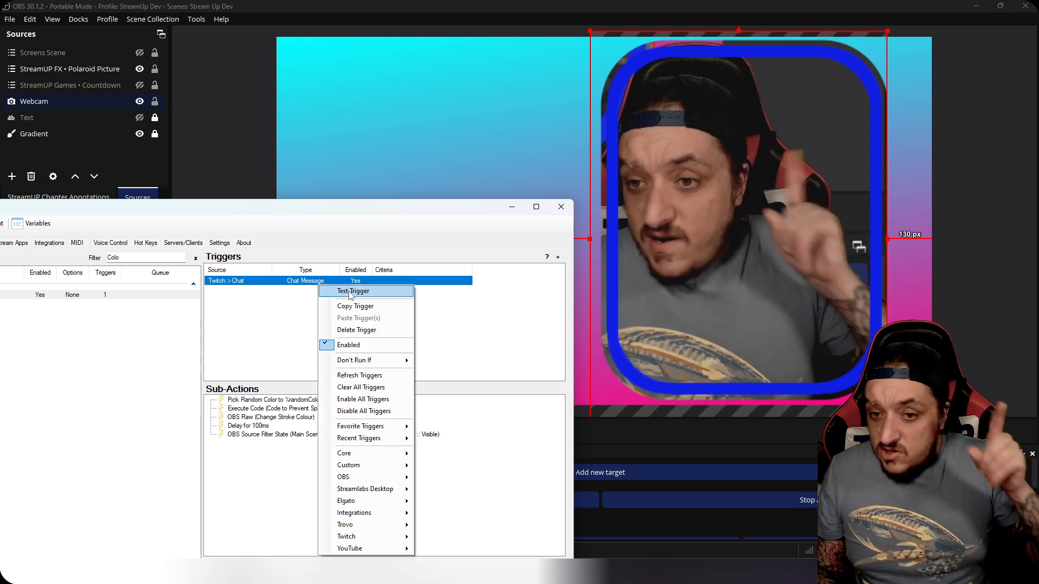
pyautogui.click(349, 292)
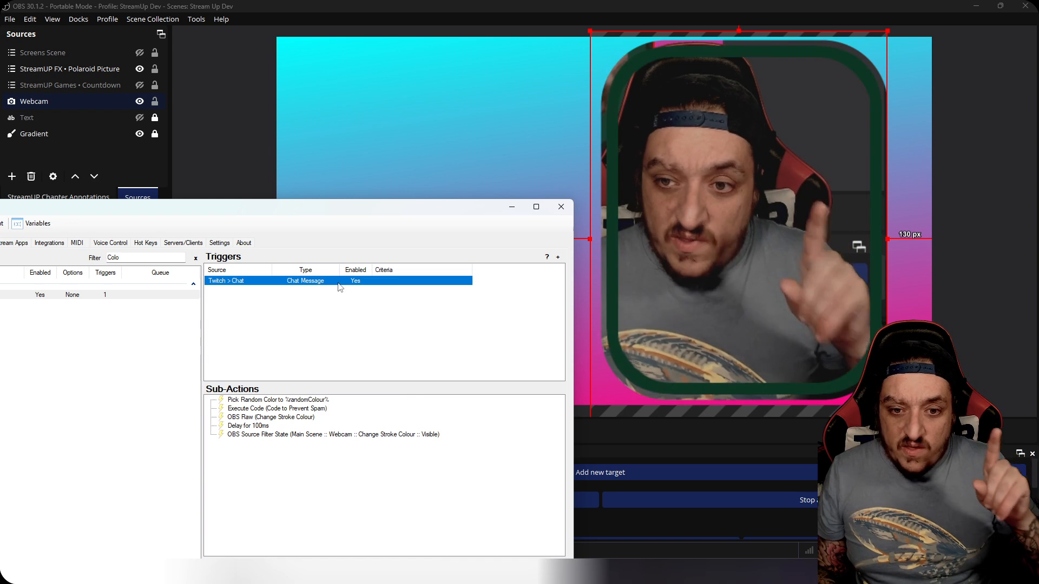
pyautogui.rightClick(339, 287)
pyautogui.click(353, 292)
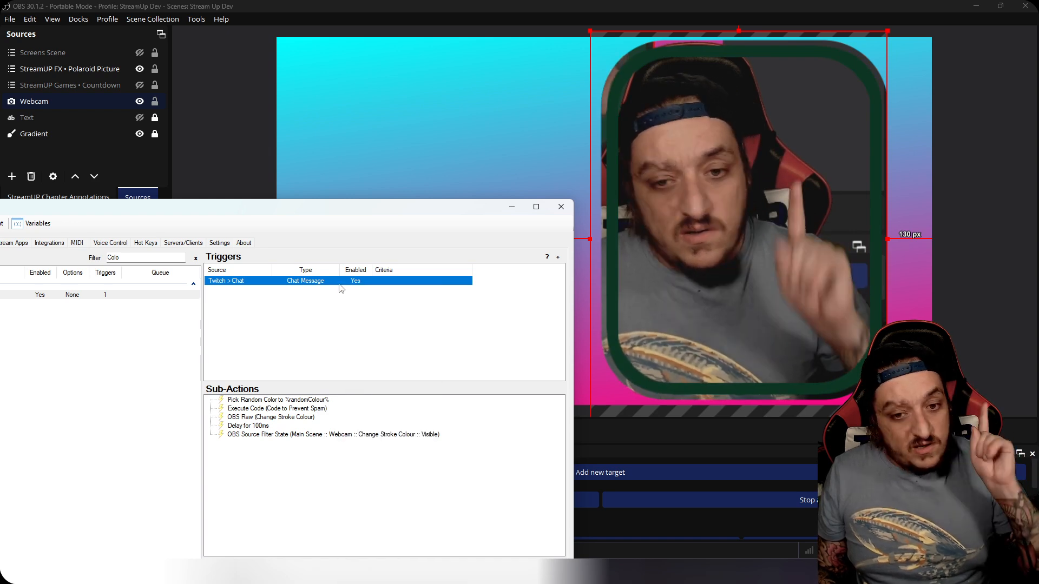
pyautogui.rightClick(340, 287)
pyautogui.click(355, 292)
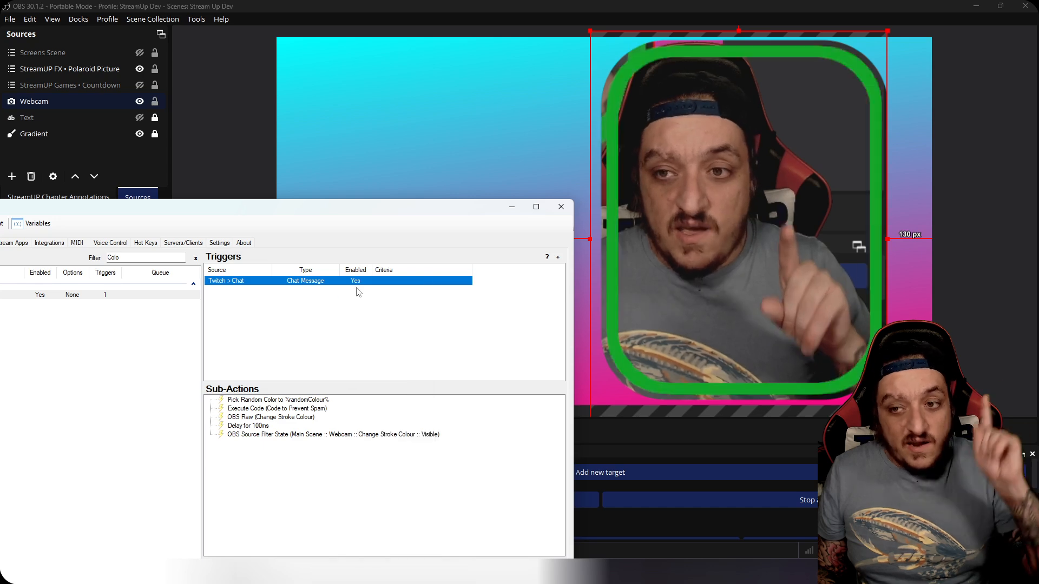
pyautogui.press('super+Down')
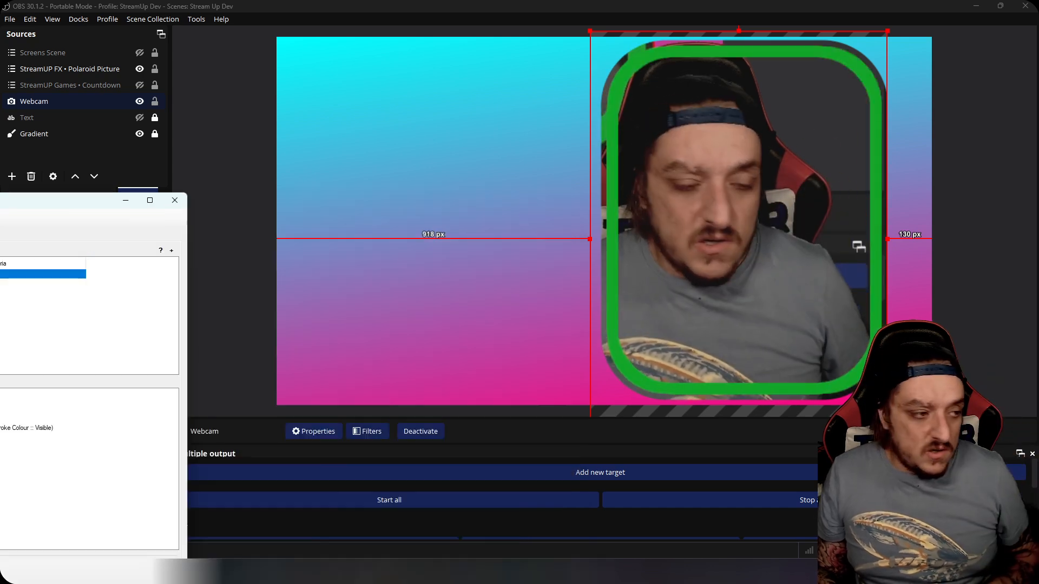